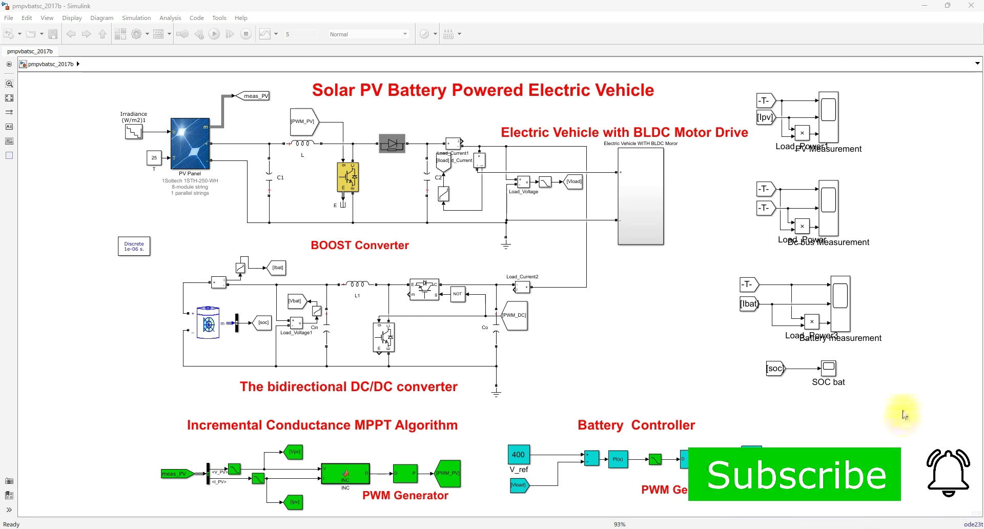
# Open the Electric Vehicle with BLDC motor subsystem and circle its lamp load and the motor drive circuit with the annotation pen.
pyautogui.doubleClick(625, 188)
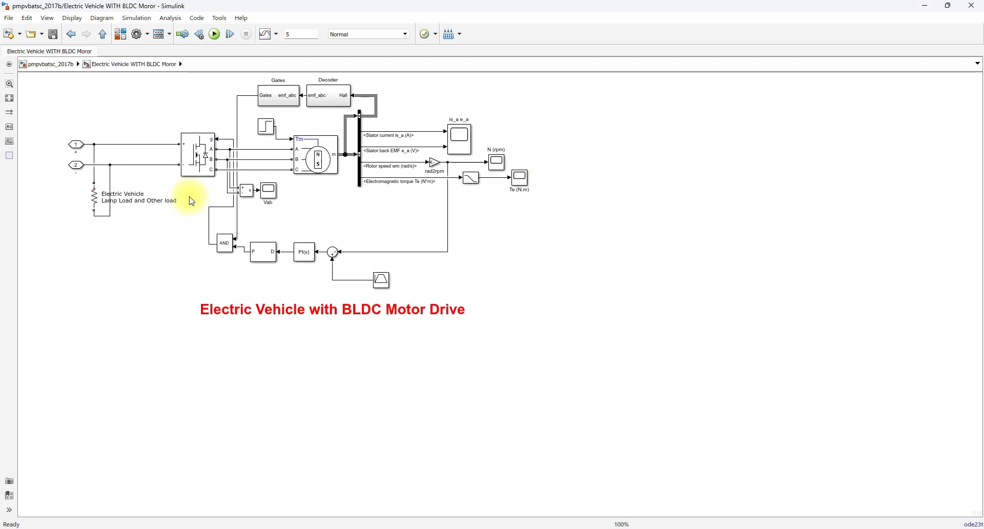
pyautogui.hotkey('ctrl', 'd')
pyautogui.moveTo(110, 197)
pyautogui.mouseDown()
pyautogui.moveTo(87, 176)
pyautogui.moveTo(81, 190)
pyautogui.moveTo(109, 226)
pyautogui.moveTo(174, 211)
pyautogui.moveTo(159, 187)
pyautogui.moveTo(90, 184)
pyautogui.mouseUp()
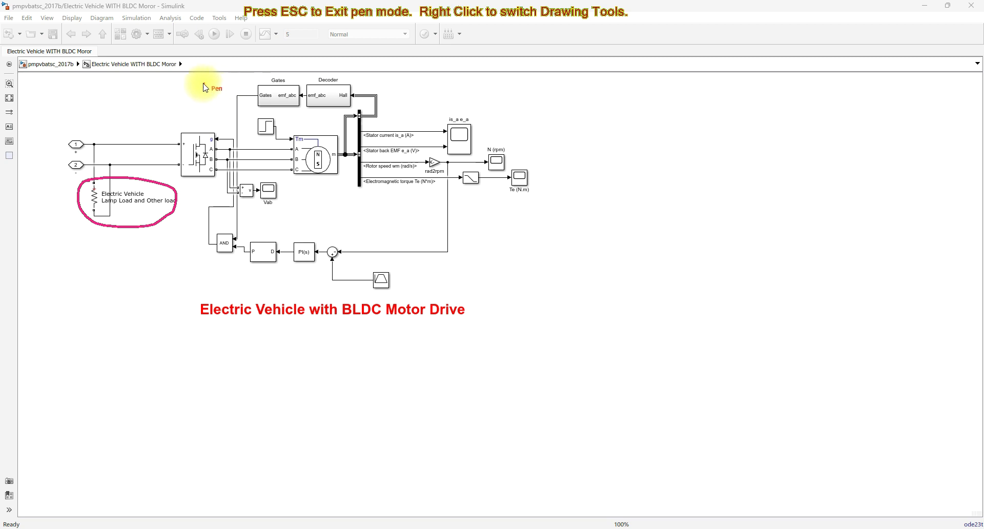
pyautogui.moveTo(204, 83)
pyautogui.mouseDown()
pyautogui.moveTo(167, 145)
pyautogui.moveTo(170, 168)
pyautogui.moveTo(202, 263)
pyautogui.moveTo(244, 286)
pyautogui.moveTo(453, 303)
pyautogui.moveTo(574, 247)
pyautogui.moveTo(578, 152)
pyautogui.moveTo(551, 118)
pyautogui.moveTo(243, 58)
pyautogui.moveTo(202, 84)
pyautogui.mouseUp()
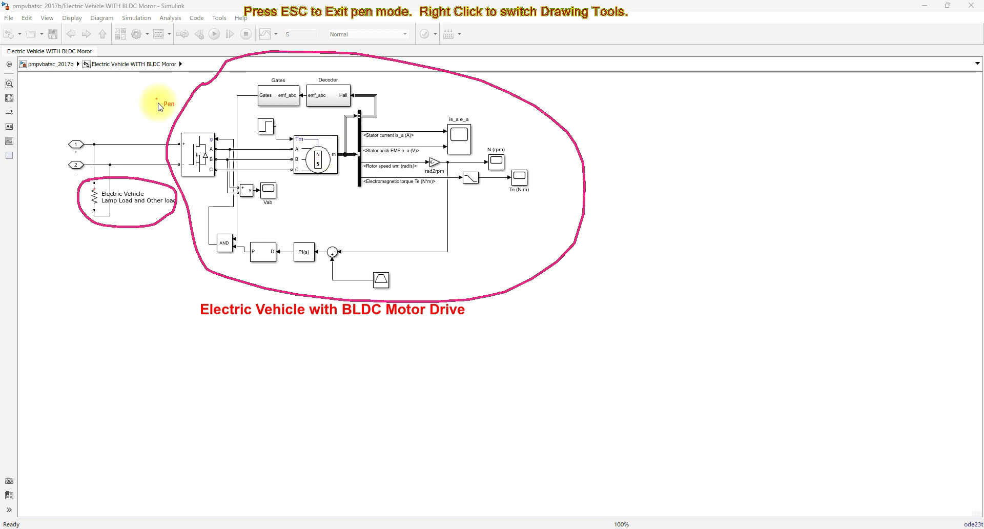
# Tick the inverter and BLDC motor, and trace the rotor speed feedback and speed reference lines to the sum block.
pyautogui.moveTo(196, 143)
pyautogui.mouseDown()
pyautogui.moveTo(206, 166)
pyautogui.moveTo(219, 136)
pyautogui.mouseUp()
pyautogui.moveTo(294, 153)
pyautogui.mouseDown()
pyautogui.moveTo(307, 165)
pyautogui.moveTo(335, 147)
pyautogui.mouseUp()
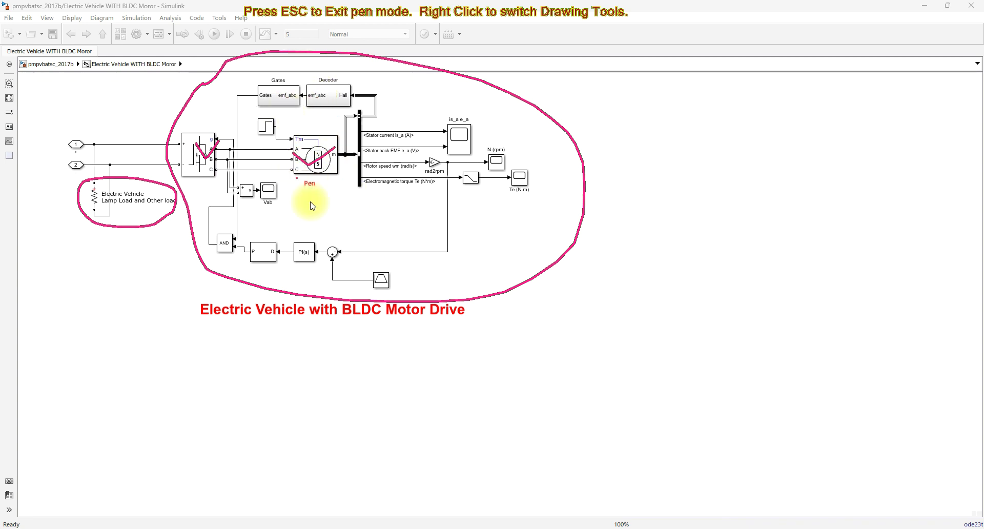
pyautogui.moveTo(447, 167)
pyautogui.mouseDown()
pyautogui.moveTo(448, 250)
pyautogui.moveTo(342, 252)
pyautogui.mouseUp()
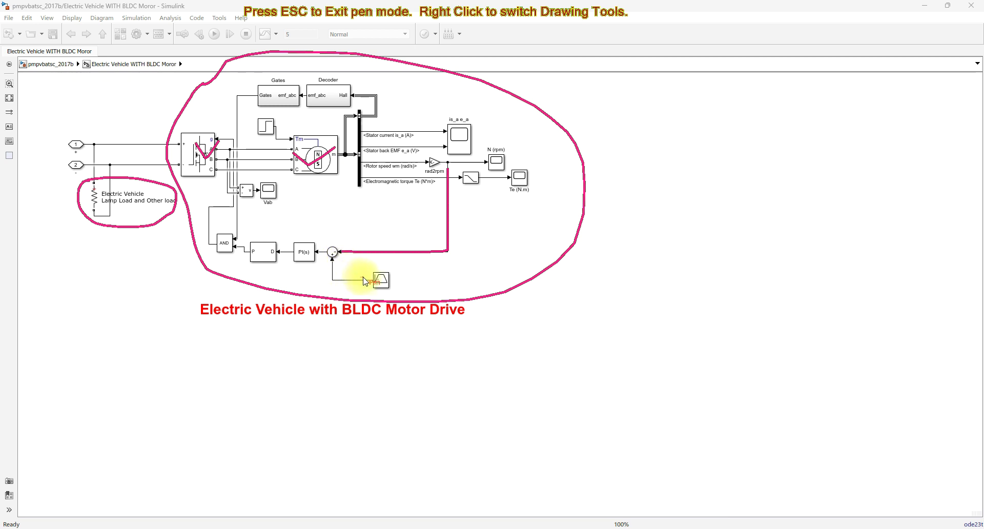
pyautogui.moveTo(368, 280)
pyautogui.mouseDown()
pyautogui.moveTo(331, 280)
pyautogui.moveTo(333, 259)
pyautogui.mouseUp()
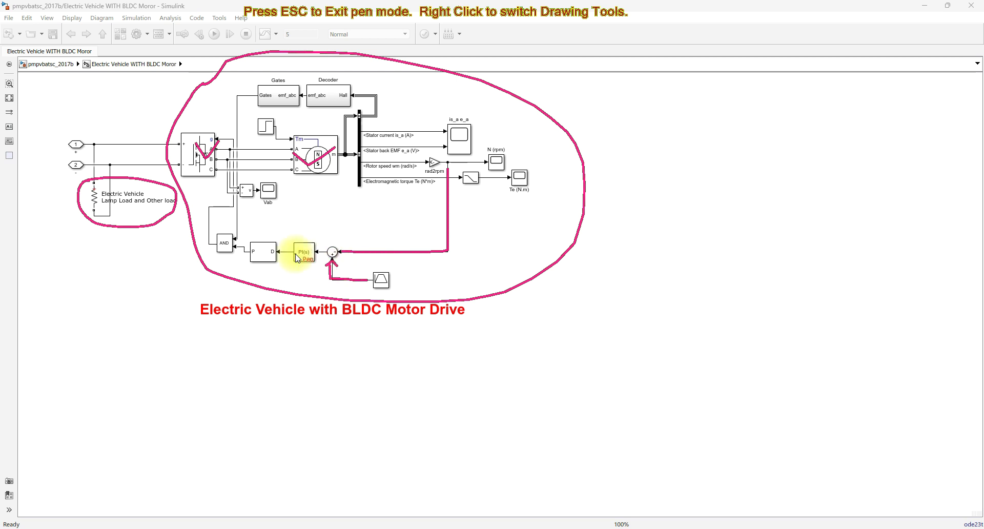
# Point annotation arrows at the PI controller, its output signal and the PWM generator block.
pyautogui.moveTo(303, 226); pyautogui.dragTo(304, 240)
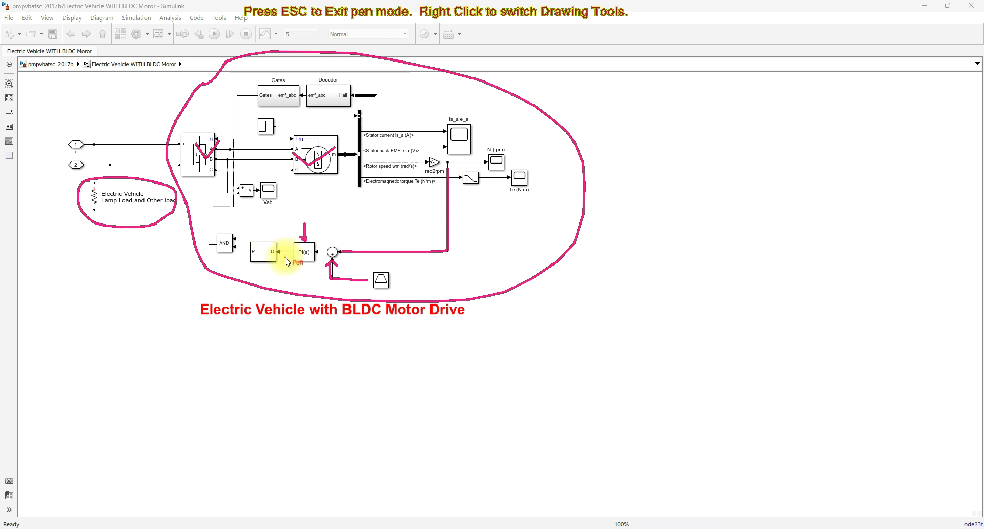
pyautogui.moveTo(284, 271); pyautogui.dragTo(285, 256)
pyautogui.moveTo(264, 219)
pyautogui.mouseDown()
pyautogui.moveTo(265, 240)
pyautogui.moveTo(276, 229)
pyautogui.mouseUp()
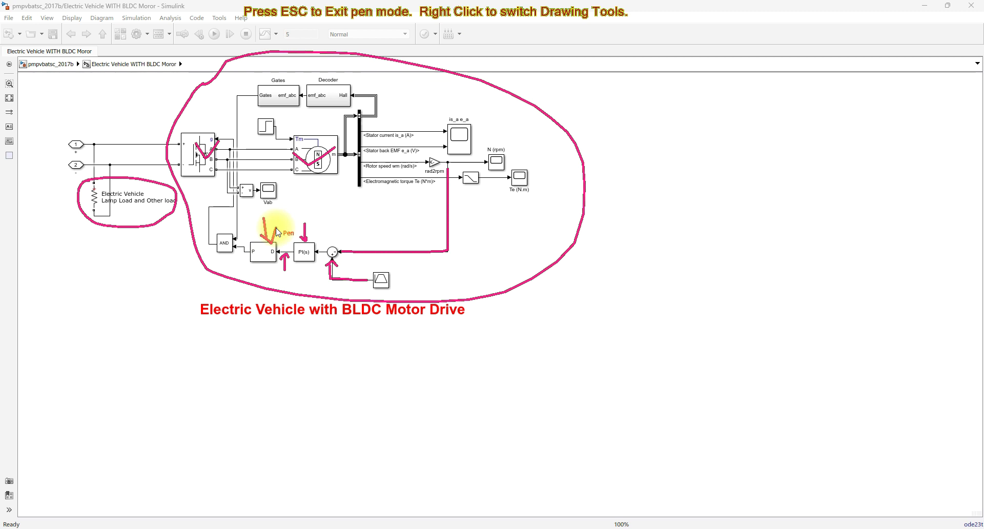
pyautogui.moveTo(277, 232); pyautogui.dragTo(277, 232)
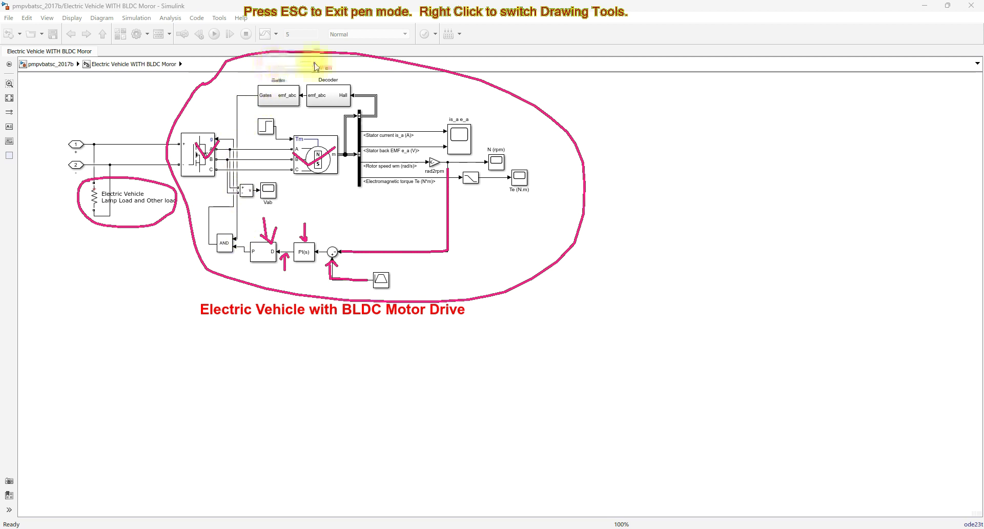
# Circle the Gates and Decoder blocks and the AND block, trace the gate signal to the inverter, and clear the annotations.
pyautogui.moveTo(363, 79)
pyautogui.mouseDown()
pyautogui.moveTo(273, 77)
pyautogui.moveTo(253, 100)
pyautogui.moveTo(343, 114)
pyautogui.moveTo(370, 96)
pyautogui.moveTo(355, 79)
pyautogui.mouseUp()
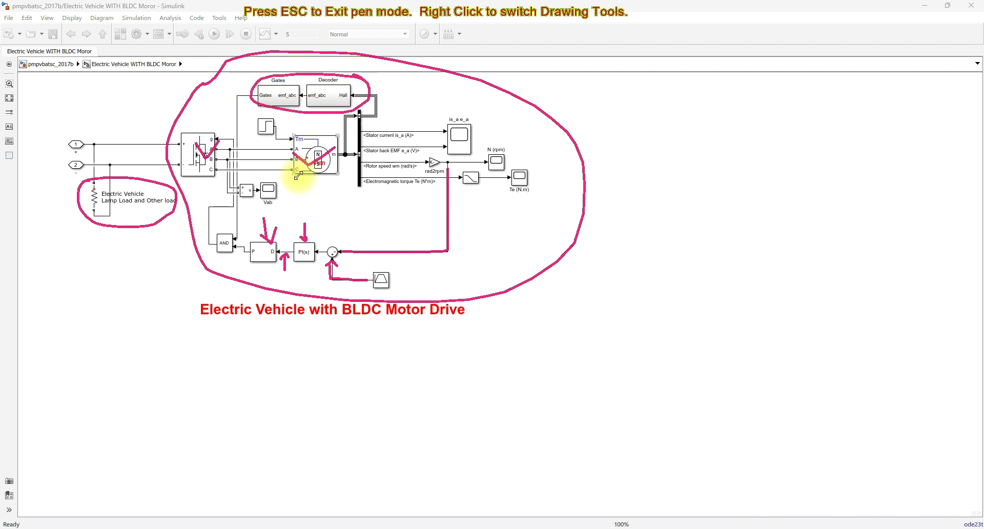
pyautogui.moveTo(236, 231)
pyautogui.mouseDown()
pyautogui.moveTo(212, 237)
pyautogui.moveTo(218, 251)
pyautogui.moveTo(237, 250)
pyautogui.moveTo(241, 231)
pyautogui.mouseUp()
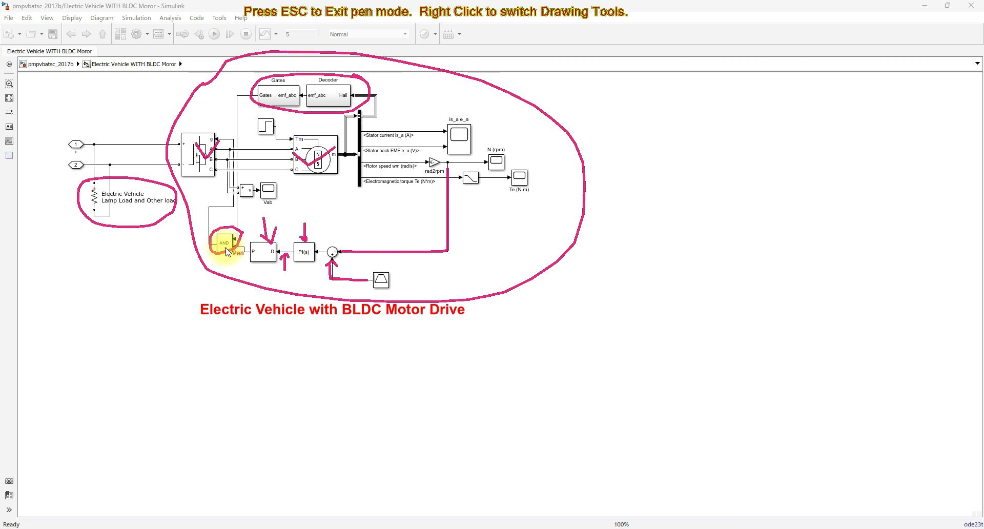
pyautogui.moveTo(206, 221)
pyautogui.mouseDown()
pyautogui.moveTo(240, 176)
pyautogui.moveTo(223, 144)
pyautogui.mouseUp()
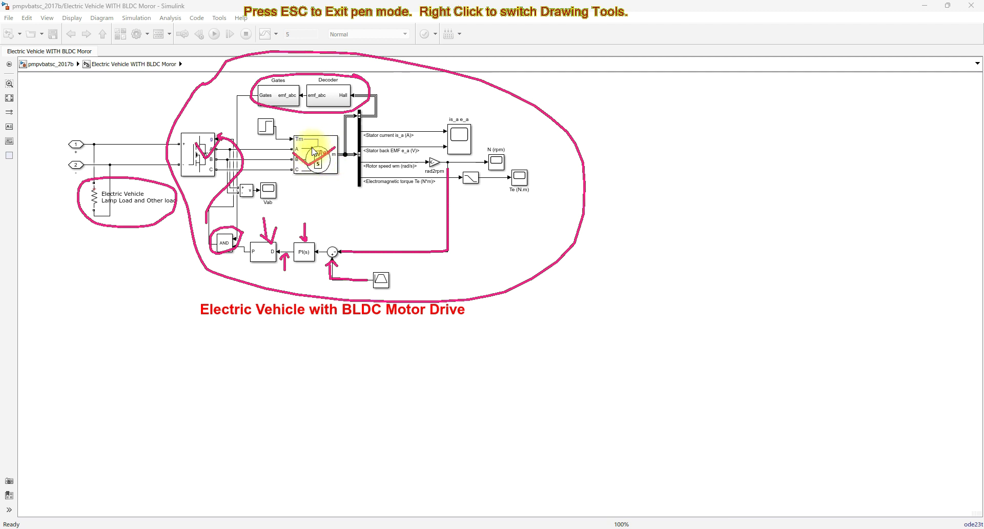
pyautogui.press('Escape')
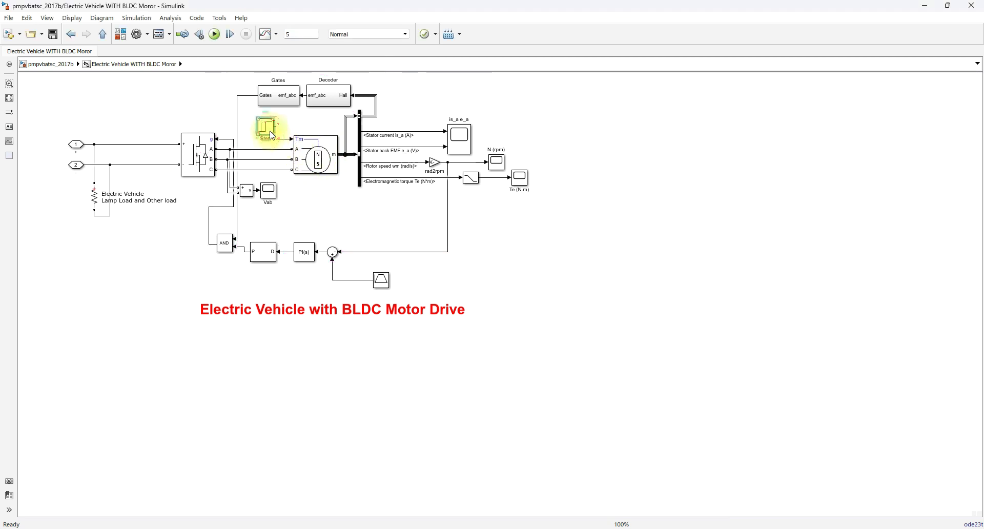
# Review the parameters of the Step block feeding the motor's Tm input and shift the block slightly closer to that input's level.
pyautogui.doubleClick(267, 127)
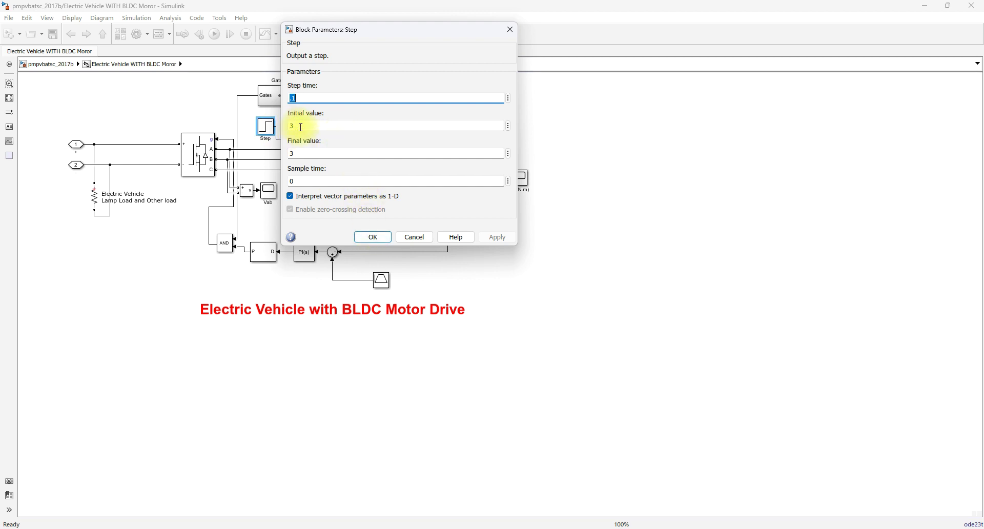
pyautogui.click(380, 238)
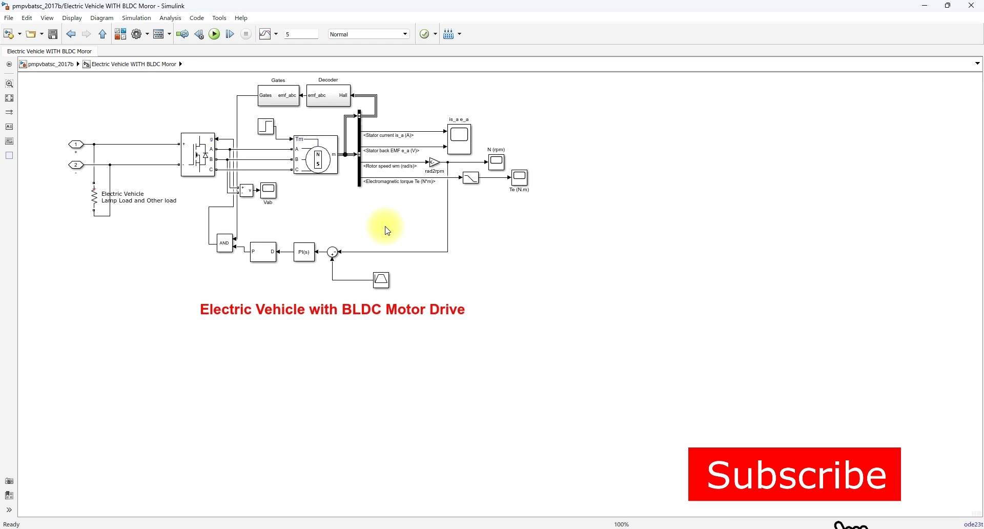
pyautogui.moveTo(267, 138); pyautogui.dragTo(261, 145)
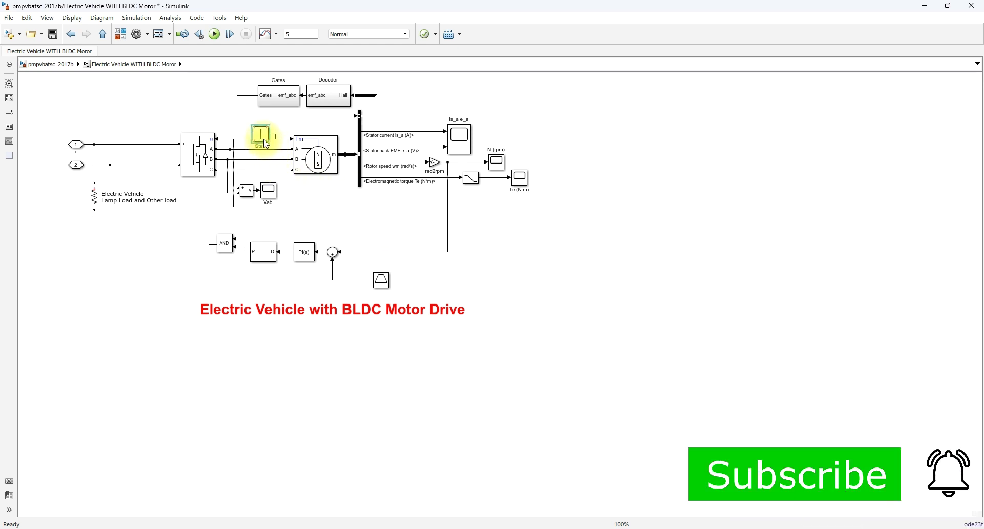
pyautogui.doubleClick(266, 144)
pyautogui.doubleClick(308, 133)
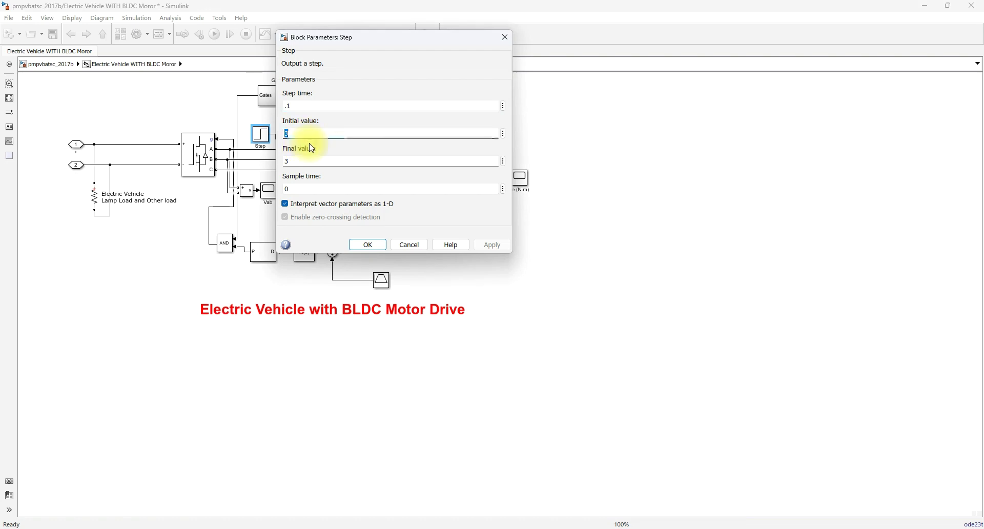
pyautogui.click(368, 245)
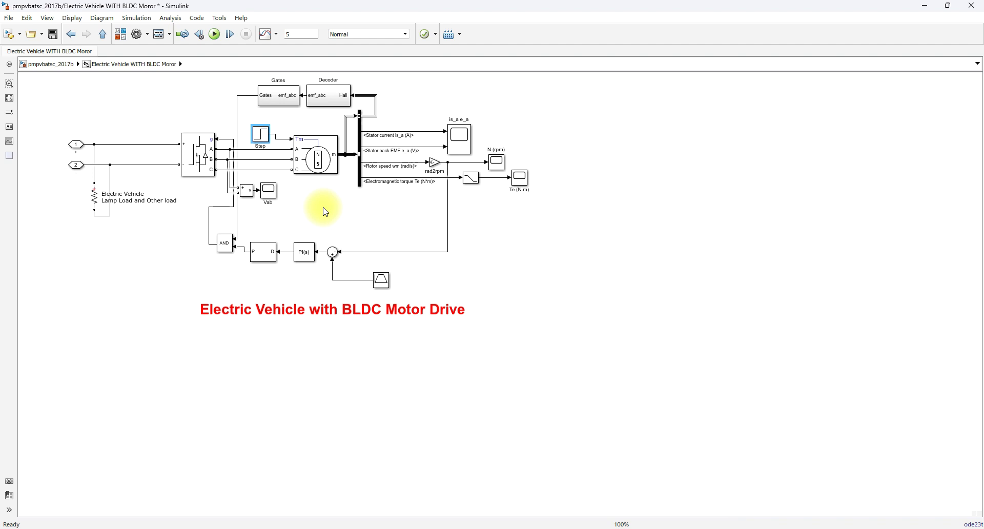
pyautogui.click(323, 208)
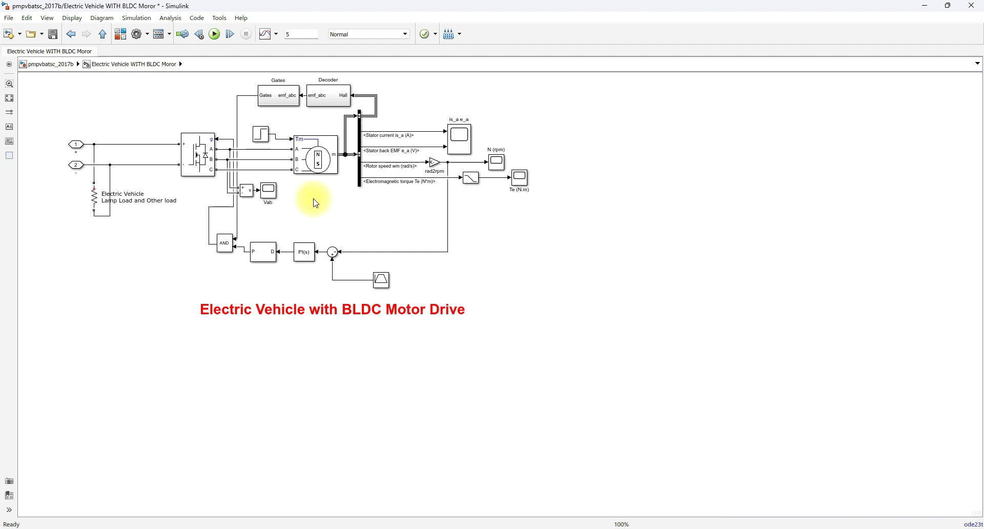
# Return to the top-level model and circle the PV boost converter stage and the battery's bidirectional DC/DC converter stage.
pyautogui.click(103, 37)
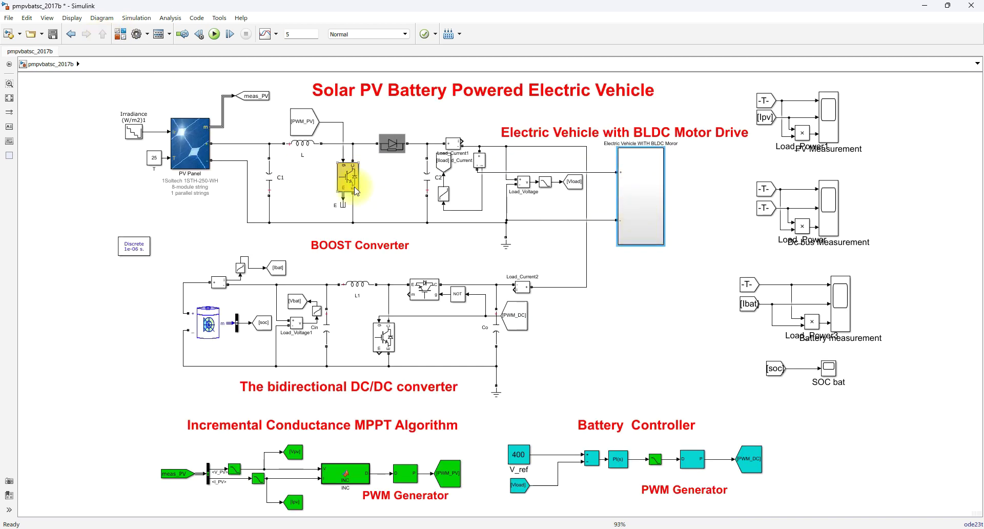
pyautogui.hotkey('ctrl', 'shift', 'p')
pyautogui.moveTo(199, 92)
pyautogui.mouseDown()
pyautogui.moveTo(102, 118)
pyautogui.moveTo(105, 172)
pyautogui.moveTo(186, 237)
pyautogui.moveTo(375, 250)
pyautogui.moveTo(584, 196)
pyautogui.moveTo(542, 132)
pyautogui.moveTo(406, 103)
pyautogui.moveTo(172, 93)
pyautogui.mouseUp()
pyautogui.moveTo(352, 270)
pyautogui.mouseDown()
pyautogui.moveTo(253, 238)
pyautogui.moveTo(181, 253)
pyautogui.moveTo(141, 289)
pyautogui.moveTo(139, 342)
pyautogui.moveTo(199, 389)
pyautogui.moveTo(383, 408)
pyautogui.moveTo(493, 387)
pyautogui.moveTo(554, 351)
pyautogui.moveTo(479, 277)
pyautogui.moveTo(339, 266)
pyautogui.mouseUp()
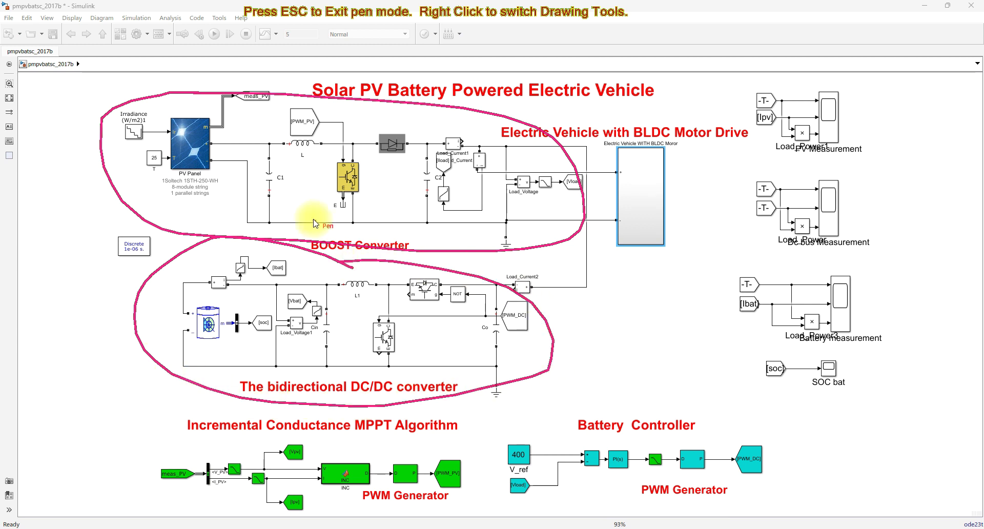
pyautogui.press('Escape')
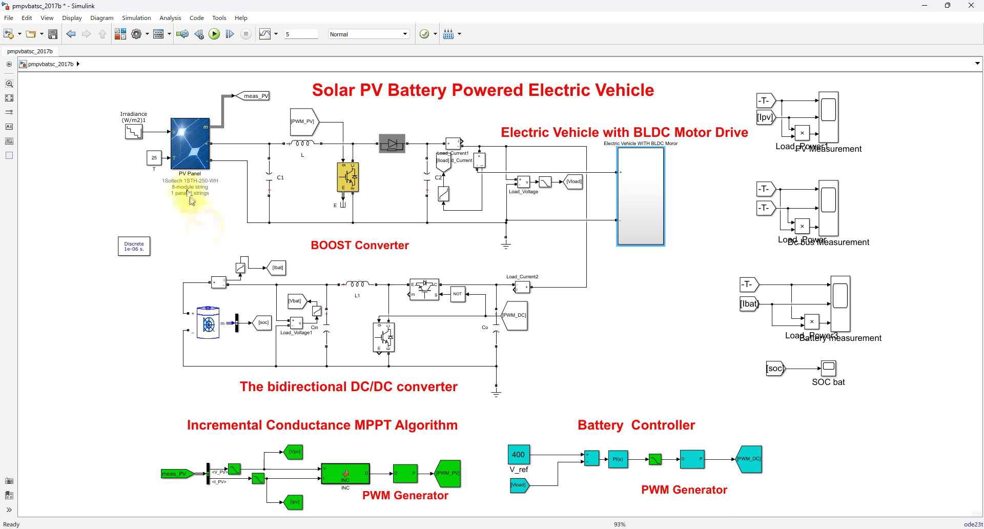
# Examine the PV Panel parameters, underlining the maximum power, Vmp and Imp values, and close the dialog.
pyautogui.click(188, 164)
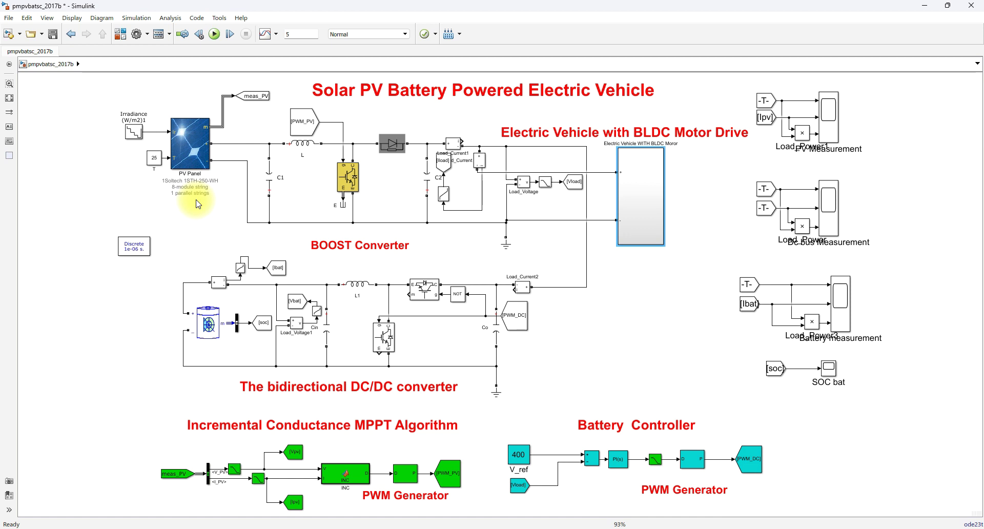
pyautogui.click(193, 146)
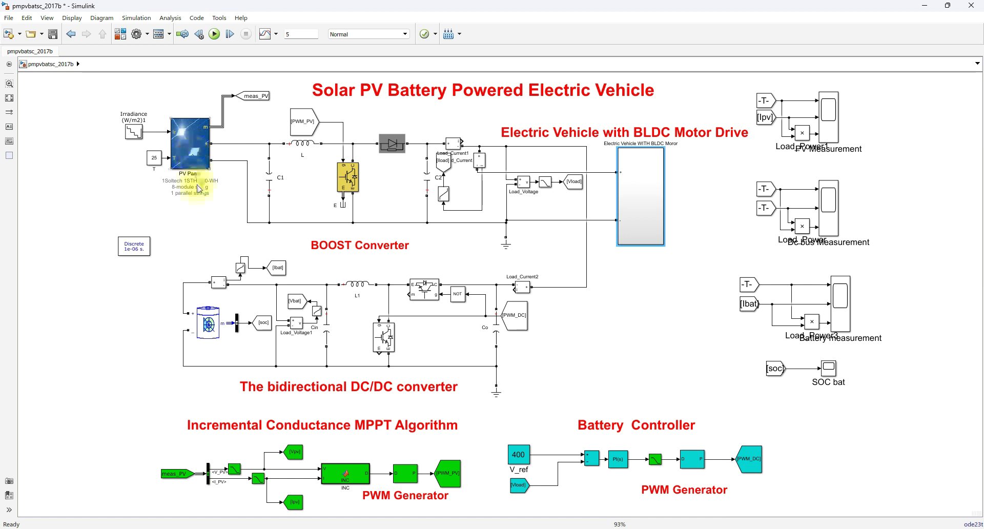
pyautogui.doubleClick(187, 155)
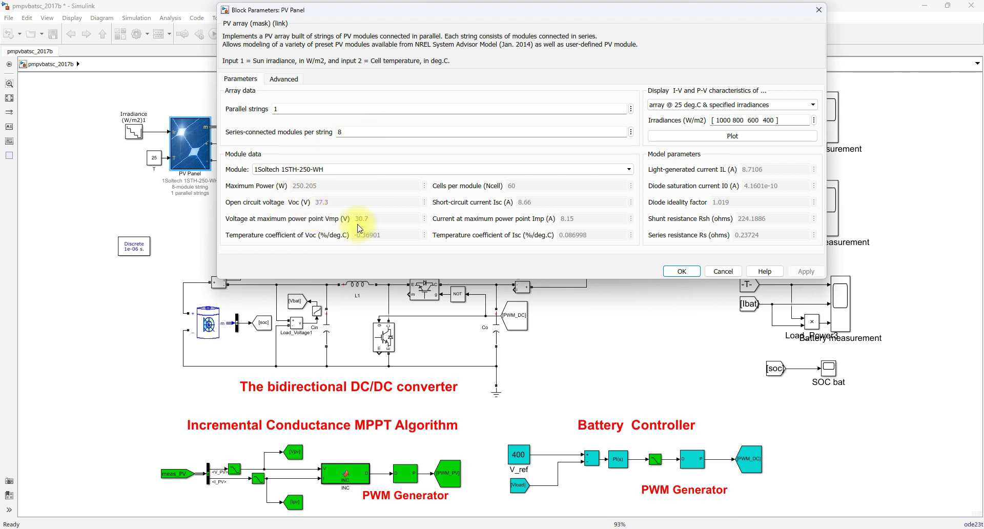
pyautogui.hotkey('ctrl', 'F2')
pyautogui.moveTo(351, 226); pyautogui.dragTo(367, 226)
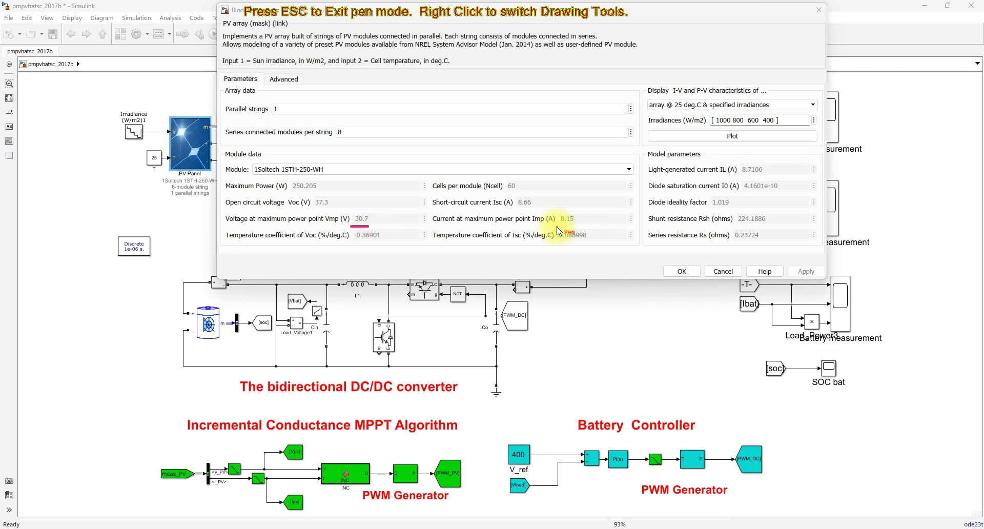
pyautogui.moveTo(560, 227); pyautogui.dragTo(579, 228)
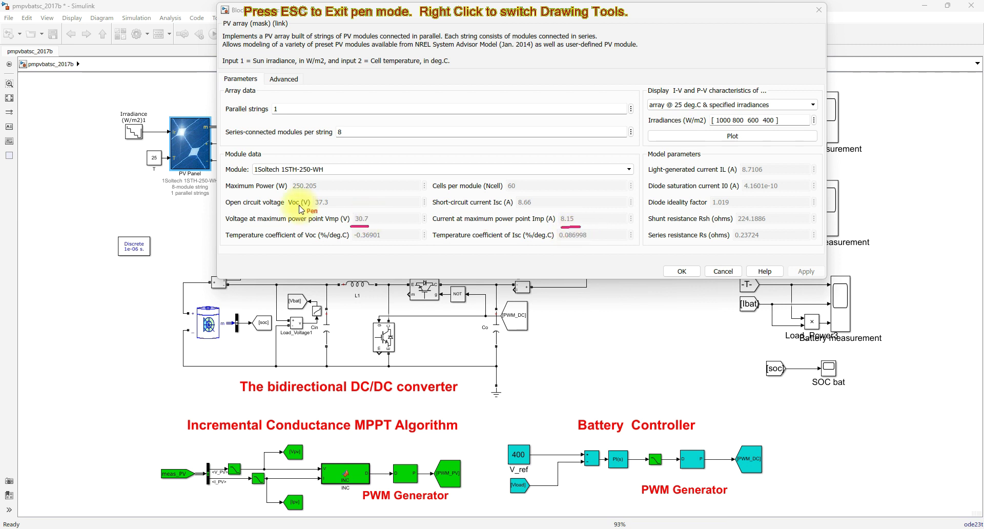
pyautogui.moveTo(289, 191); pyautogui.dragTo(305, 193)
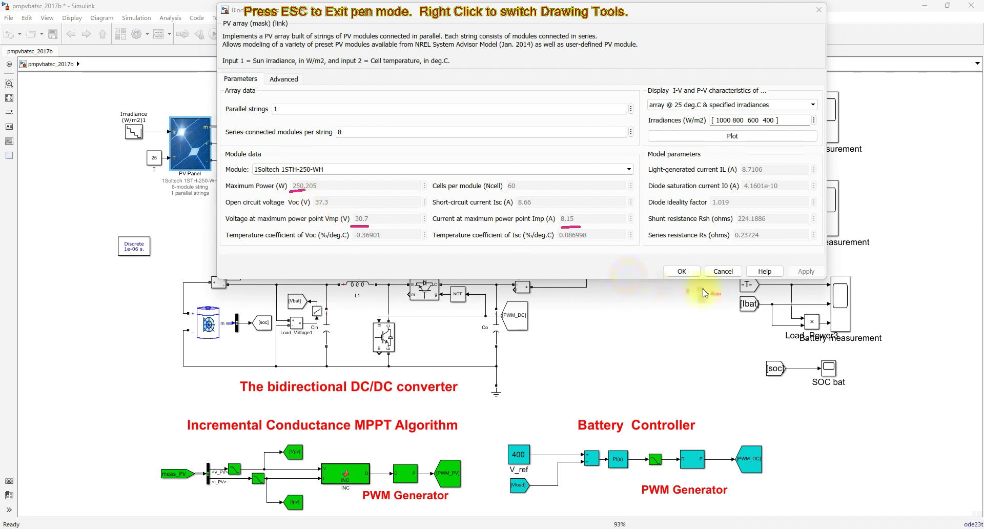
pyautogui.press('Escape')
pyautogui.click(682, 271)
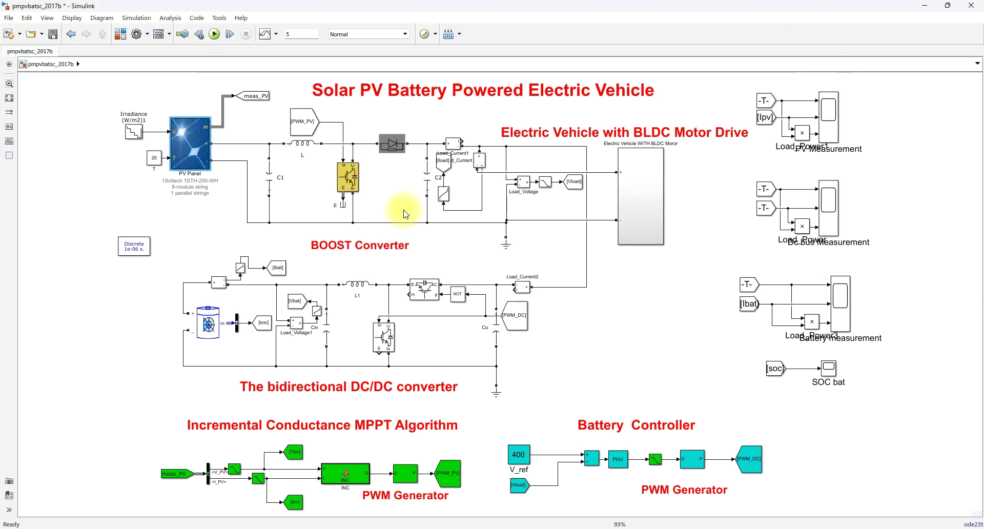
# Circle the DC bus between the converters and the vehicle load and label it 400V with the annotation pen.
pyautogui.hotkey('ctrl', '2')
pyautogui.moveTo(504, 142)
pyautogui.mouseDown()
pyautogui.moveTo(471, 311)
pyautogui.moveTo(479, 364)
pyautogui.moveTo(501, 385)
pyautogui.moveTo(540, 377)
pyautogui.moveTo(544, 140)
pyautogui.moveTo(495, 139)
pyautogui.mouseUp()
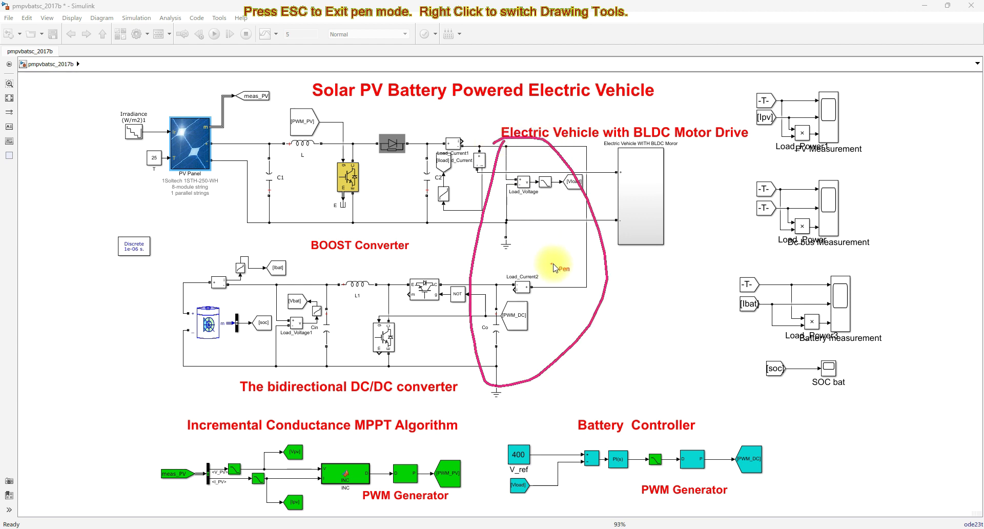
pyautogui.moveTo(541, 247)
pyautogui.mouseDown()
pyautogui.moveTo(534, 258)
pyautogui.moveTo(547, 254)
pyautogui.mouseUp()
pyautogui.moveTo(544, 246)
pyautogui.mouseDown()
pyautogui.moveTo(545, 272)
pyautogui.moveTo(560, 253)
pyautogui.moveTo(574, 265)
pyautogui.moveTo(573, 242)
pyautogui.mouseUp()
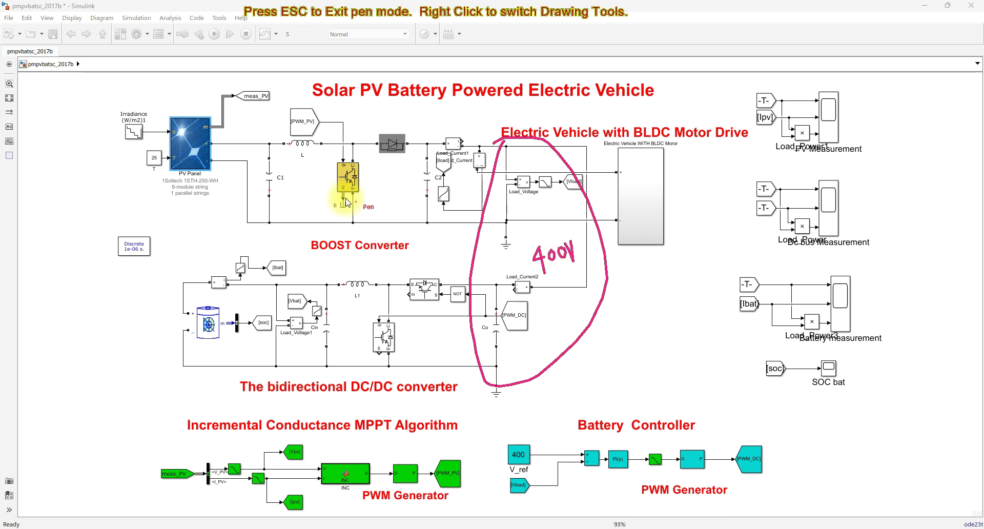
# Write 245 beside the PV output, circle the boost converter, and draw an arrow from it to the MPPT algorithm.
pyautogui.moveTo(229, 179)
pyautogui.mouseDown()
pyautogui.moveTo(240, 193)
pyautogui.moveTo(249, 176)
pyautogui.moveTo(257, 186)
pyautogui.moveTo(246, 193)
pyautogui.moveTo(257, 177)
pyautogui.mouseUp()
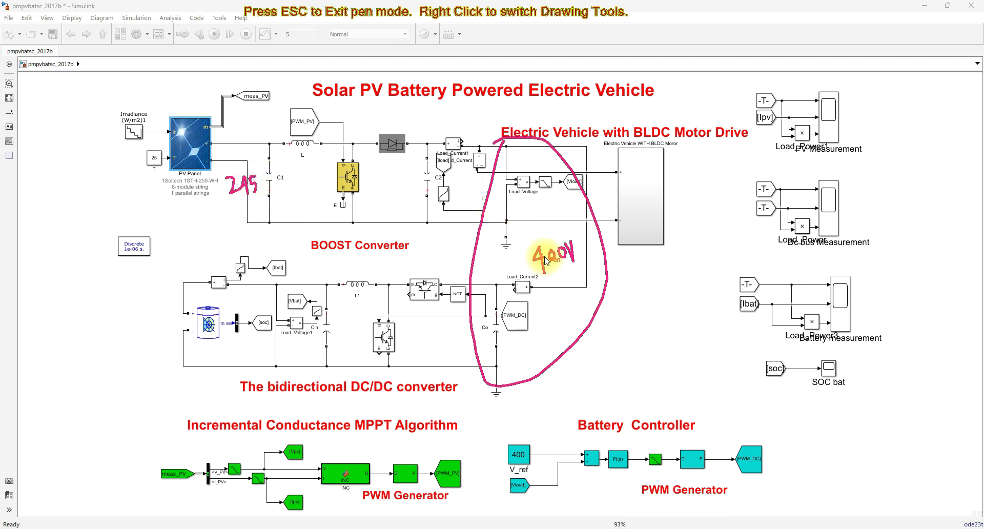
pyautogui.moveTo(433, 127)
pyautogui.mouseDown()
pyautogui.moveTo(300, 132)
pyautogui.moveTo(267, 168)
pyautogui.moveTo(313, 249)
pyautogui.moveTo(328, 251)
pyautogui.moveTo(463, 141)
pyautogui.moveTo(440, 125)
pyautogui.mouseUp()
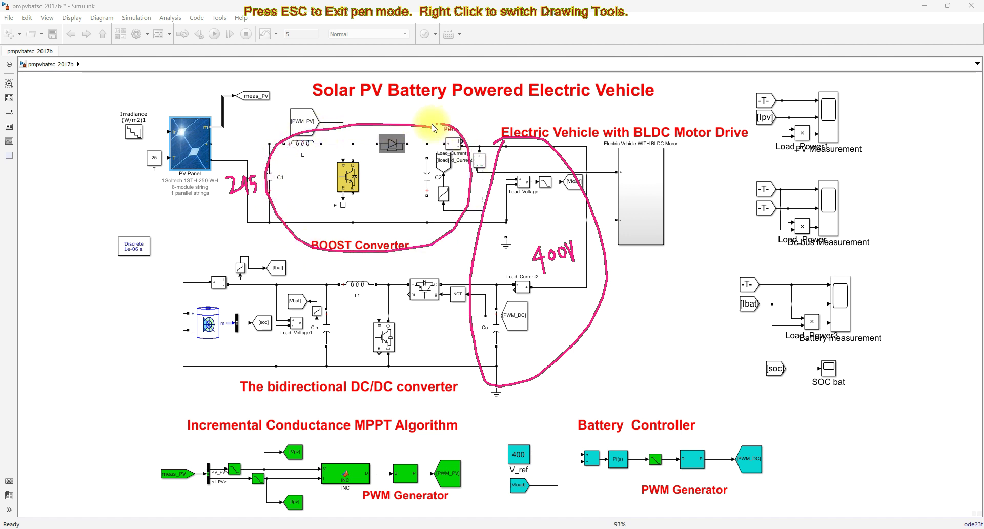
pyautogui.moveTo(297, 225)
pyautogui.mouseDown()
pyautogui.moveTo(128, 227)
pyautogui.moveTo(110, 282)
pyautogui.moveTo(160, 395)
pyautogui.moveTo(202, 449)
pyautogui.moveTo(242, 463)
pyautogui.mouseUp()
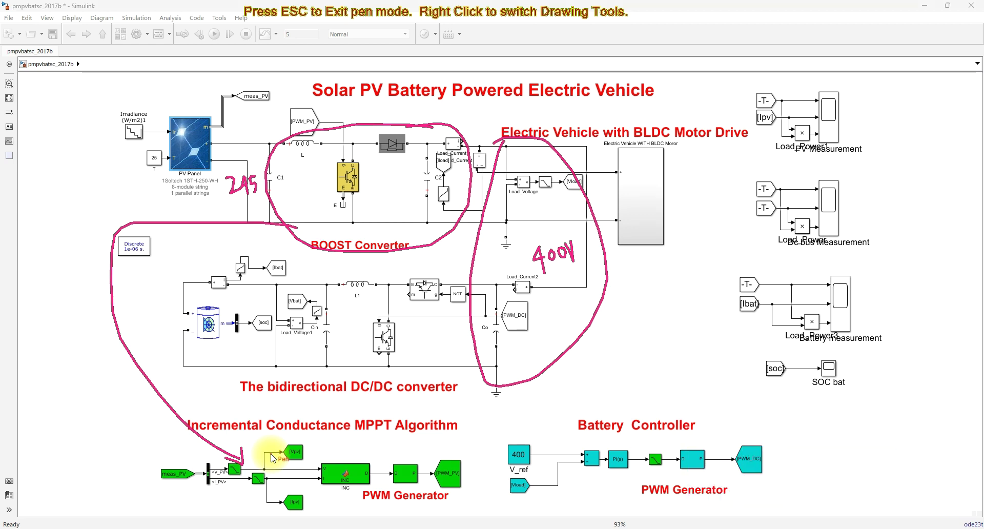
pyautogui.press('Escape')
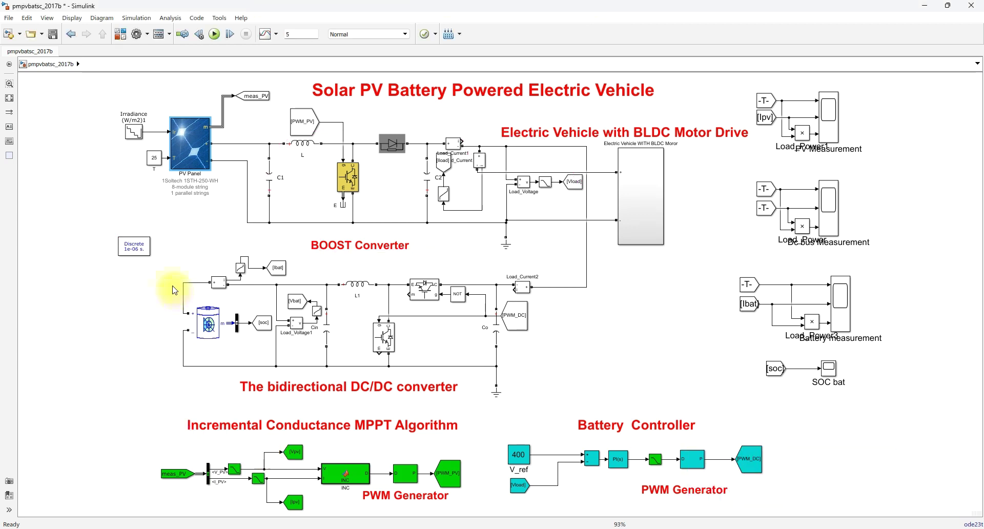
# Plot the PV Panel's I-V and P-V characteristics for the array at 25 deg.C and specified irradiances, and enlarge the figure window.
pyautogui.doubleClick(179, 150)
pyautogui.click(744, 136)
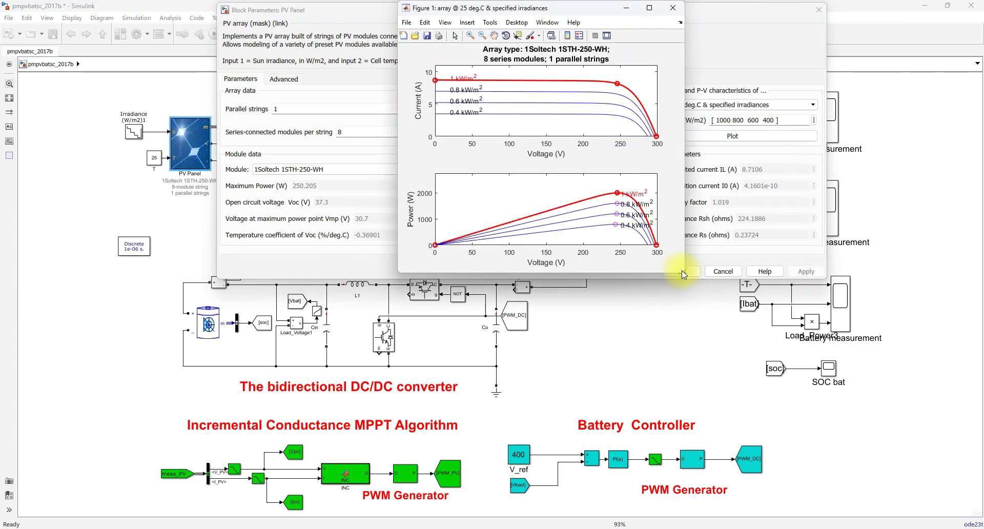
pyautogui.moveTo(684, 271); pyautogui.dragTo(704, 366)
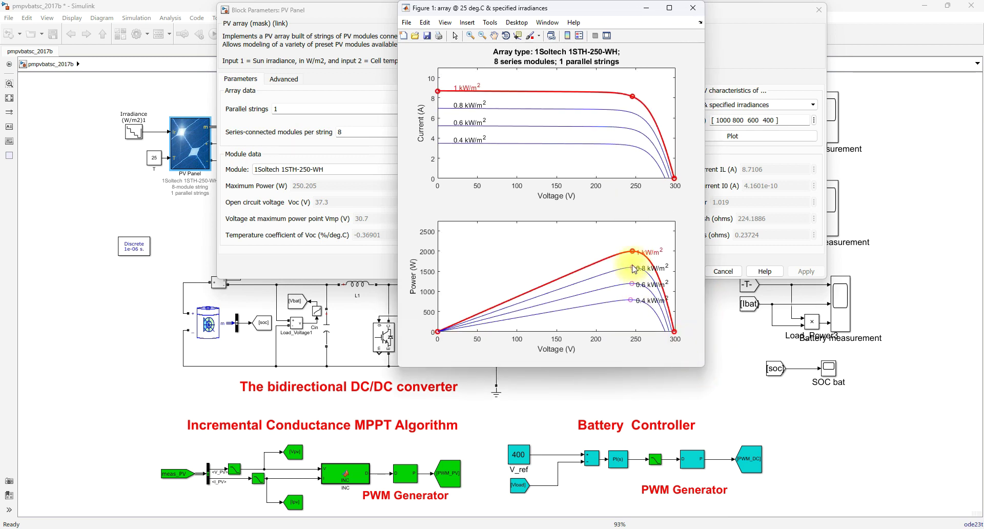
pyautogui.moveTo(602, 8); pyautogui.dragTo(412, 10)
pyautogui.click(726, 136)
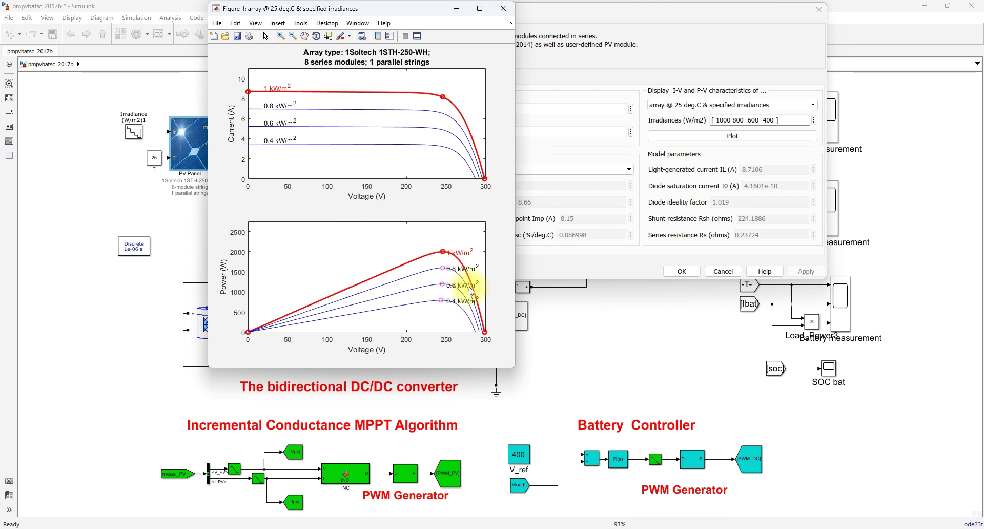
# Circle the maximum power points on the four P-V curves with the annotation pen, and close the figure and the PV Panel parameters.
pyautogui.press('F10')
pyautogui.moveTo(446, 248)
pyautogui.mouseDown()
pyautogui.moveTo(449, 269)
pyautogui.moveTo(447, 261)
pyautogui.moveTo(439, 279)
pyautogui.moveTo(443, 291)
pyautogui.moveTo(450, 283)
pyautogui.moveTo(442, 278)
pyautogui.moveTo(439, 312)
pyautogui.moveTo(436, 243)
pyautogui.moveTo(441, 276)
pyautogui.moveTo(447, 249)
pyautogui.moveTo(453, 283)
pyautogui.mouseUp()
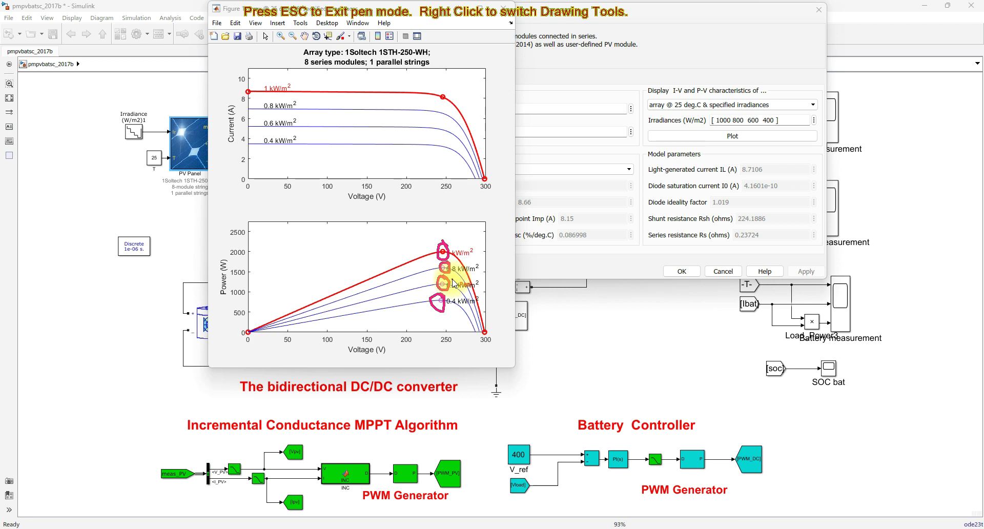
pyautogui.press('Escape')
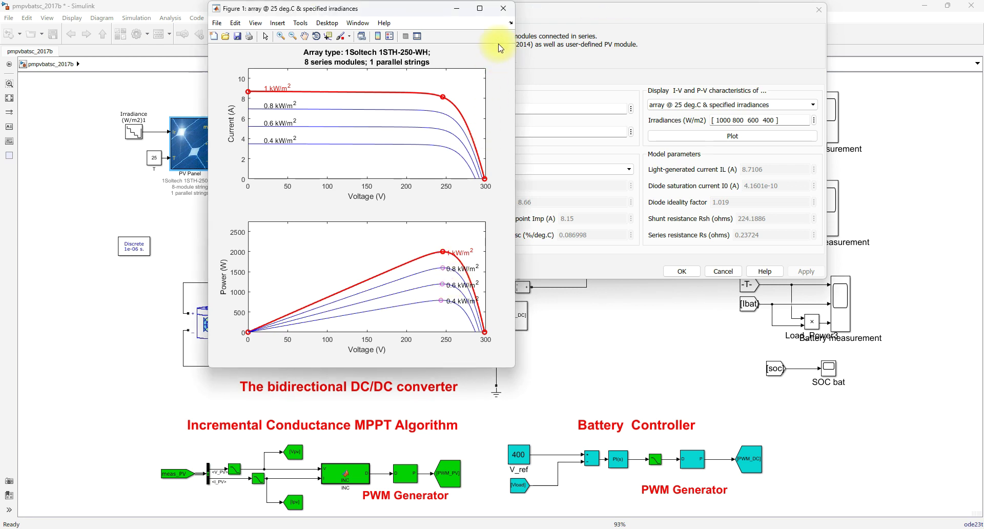
pyautogui.click(504, 9)
pyautogui.click(723, 271)
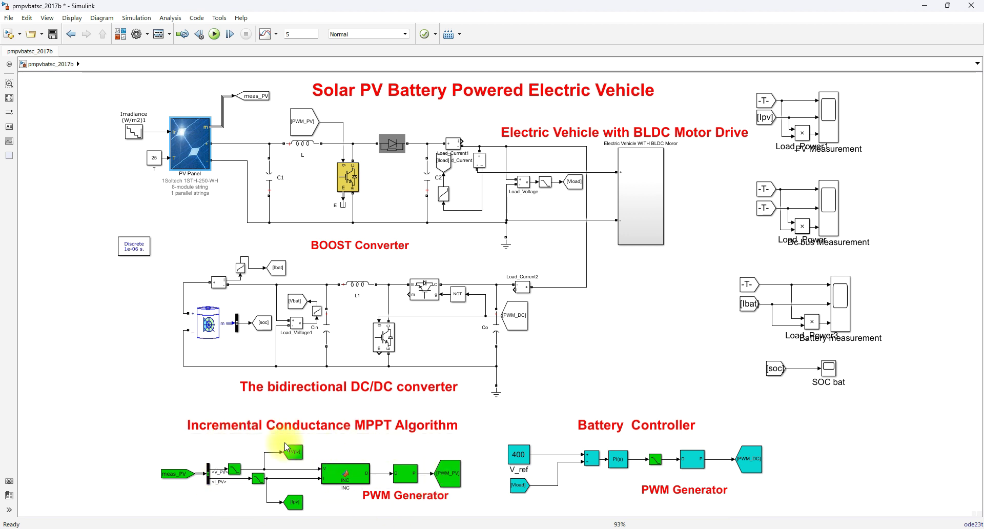
# Mark the voltage and current inputs of the INC block with the annotation pen and clear the mark.
pyautogui.press('F10')
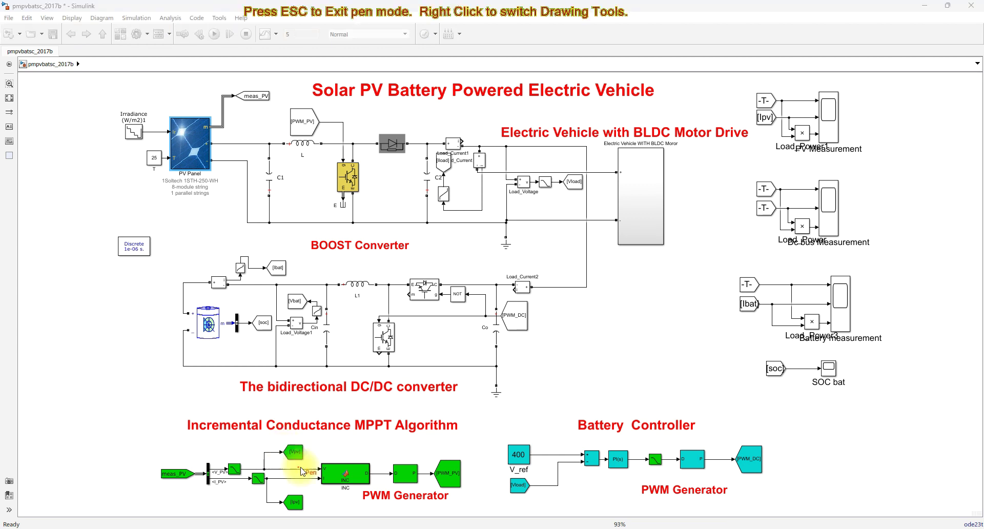
pyautogui.moveTo(304, 466)
pyautogui.mouseDown()
pyautogui.moveTo(315, 464)
pyautogui.moveTo(316, 475)
pyautogui.mouseUp()
pyautogui.press('Escape')
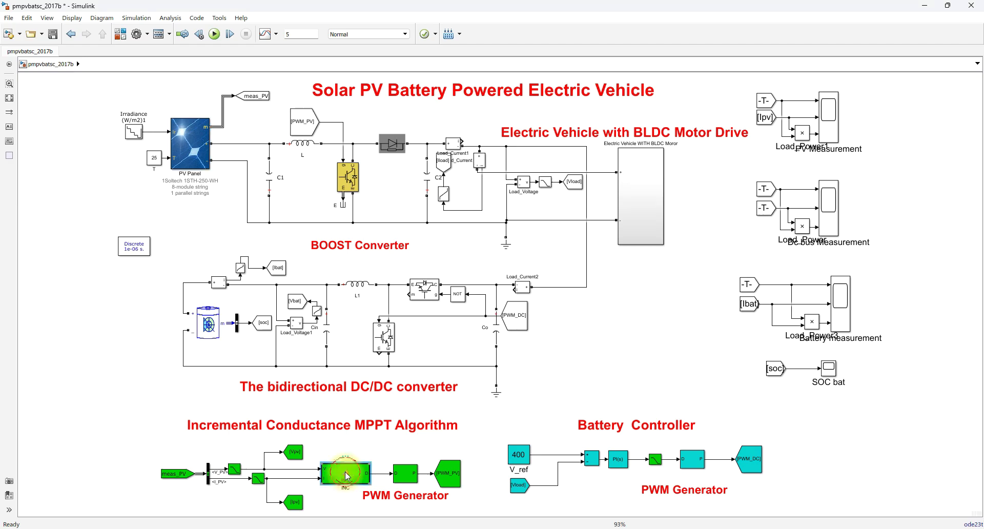
# Open the INC block's function code, enlarge the editor area, and examine the duty-cycle limits and incremental conductance logic.
pyautogui.doubleClick(346, 471)
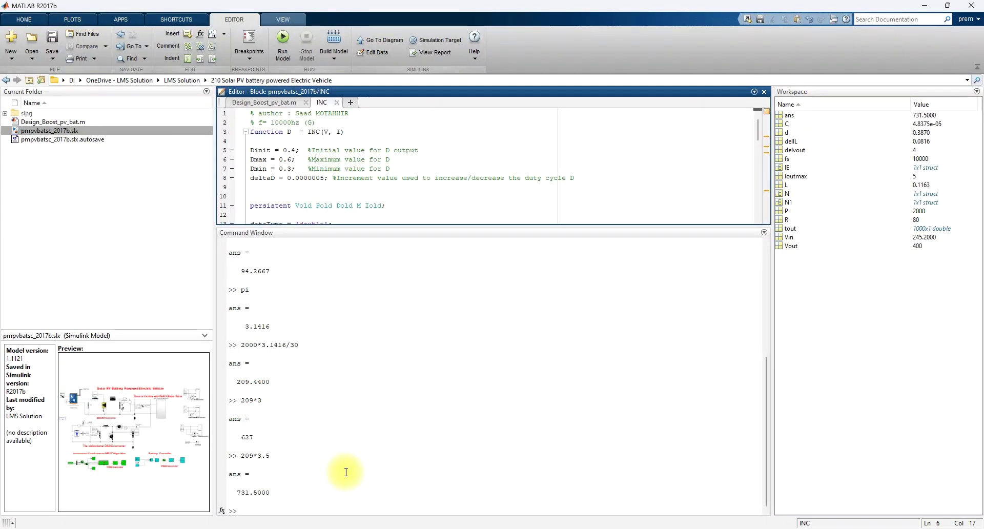
pyautogui.moveTo(351, 225); pyautogui.dragTo(352, 278)
pyautogui.click(359, 214)
pyautogui.scroll(-2, 361, 215)
pyautogui.scroll(1, 363, 214)
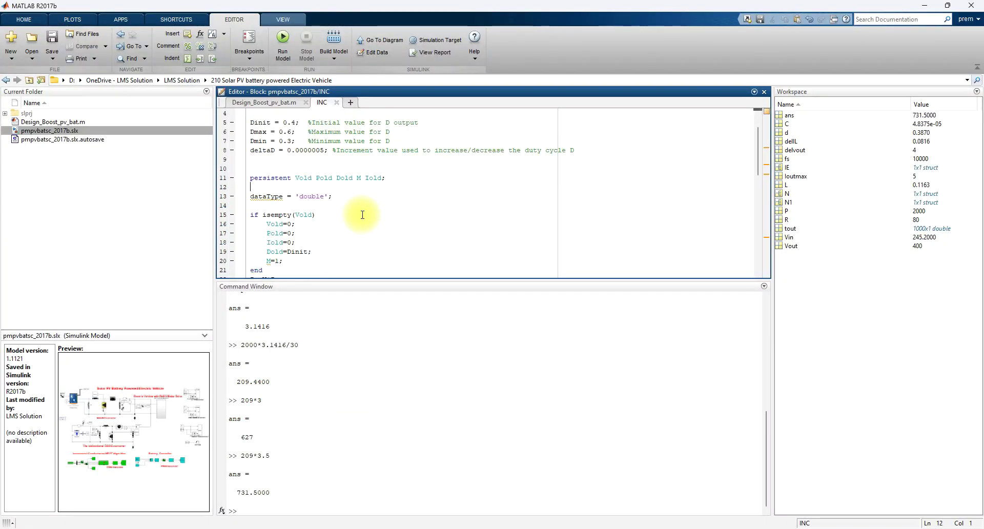
pyautogui.scroll(-2, 363, 214)
pyautogui.scroll(-5, 363, 214)
pyautogui.scroll(-3, 363, 215)
pyautogui.scroll(-2, 362, 214)
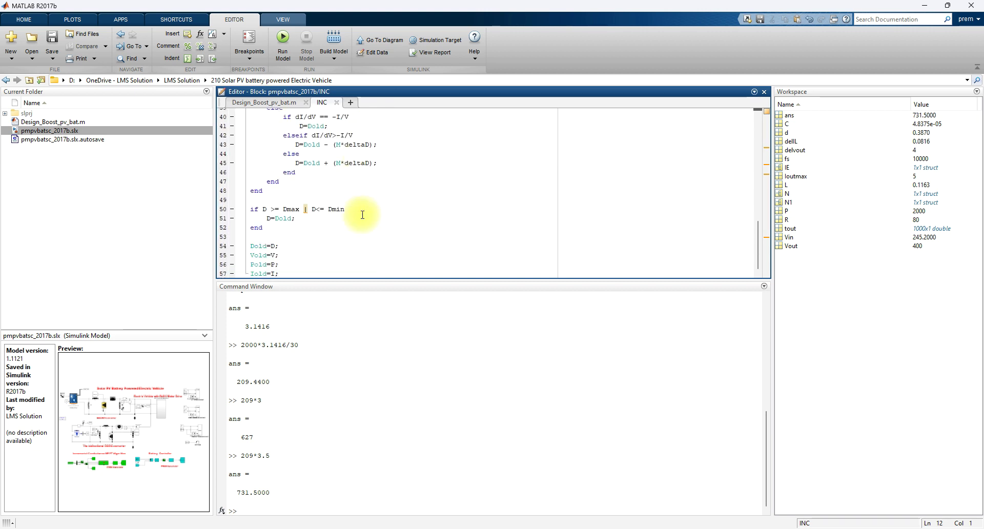
pyautogui.scroll(2, 364, 216)
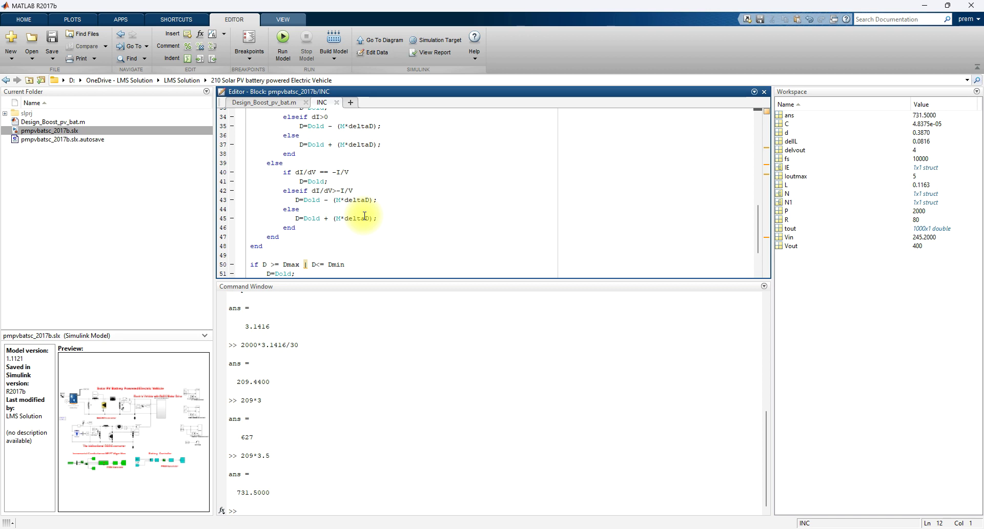
# Close the INC function code and switch back to the Simulink model.
pyautogui.click(337, 103)
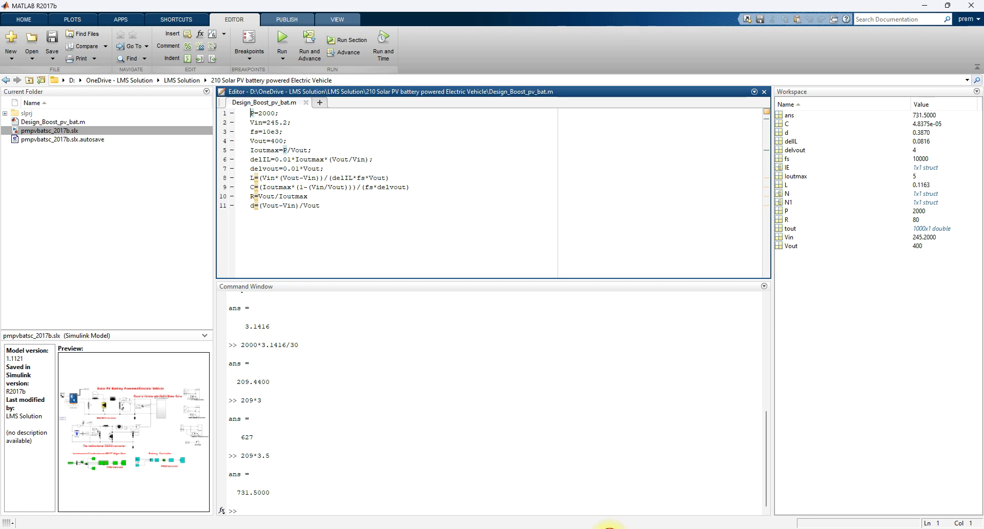
pyautogui.click(605, 480)
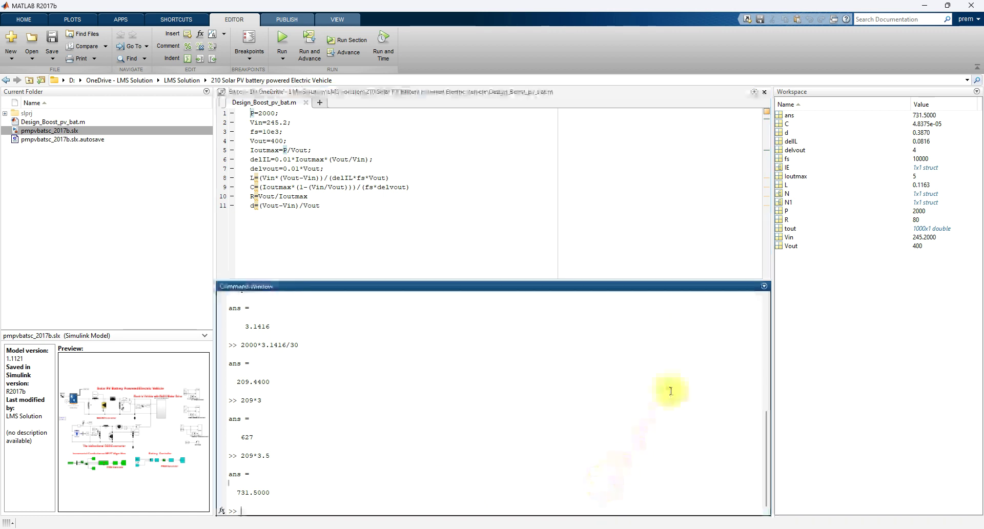
pyautogui.click(926, 6)
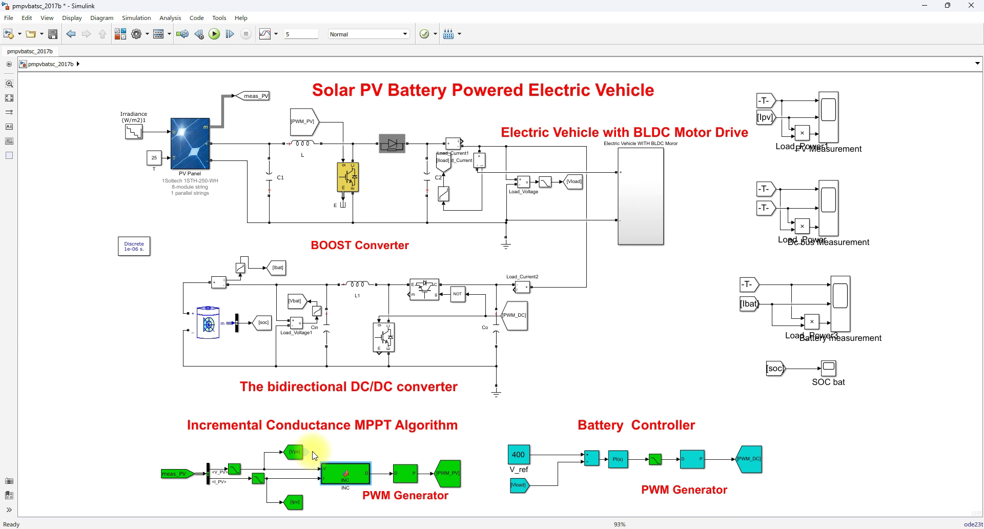
# Mark the INC output and PWM generator with the pen, and draw an arrow from PWM_PV to the boost converter switch.
pyautogui.hotkey('ctrl', 'alt', 'd')
pyautogui.moveTo(381, 475)
pyautogui.mouseDown()
pyautogui.moveTo(382, 494)
pyautogui.moveTo(381, 475)
pyautogui.mouseUp()
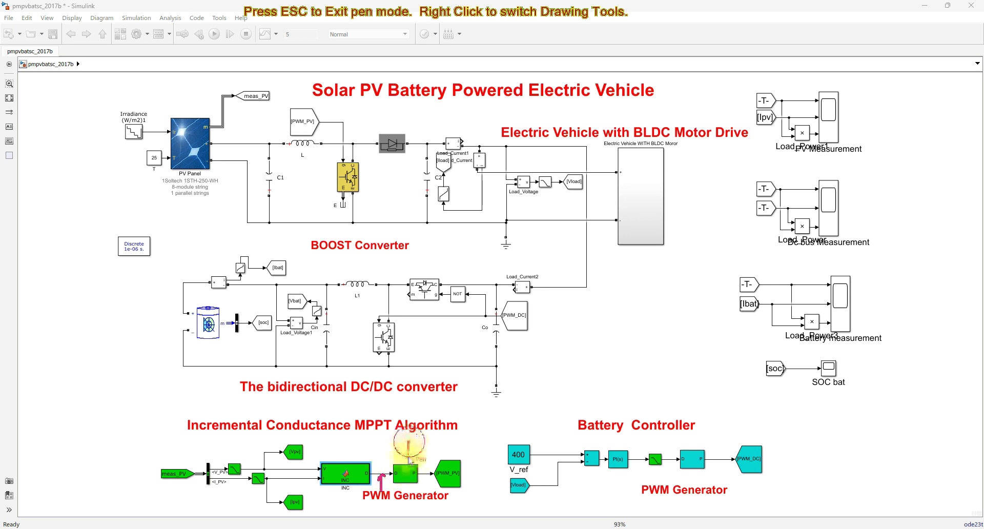
pyautogui.moveTo(397, 447); pyautogui.dragTo(411, 460)
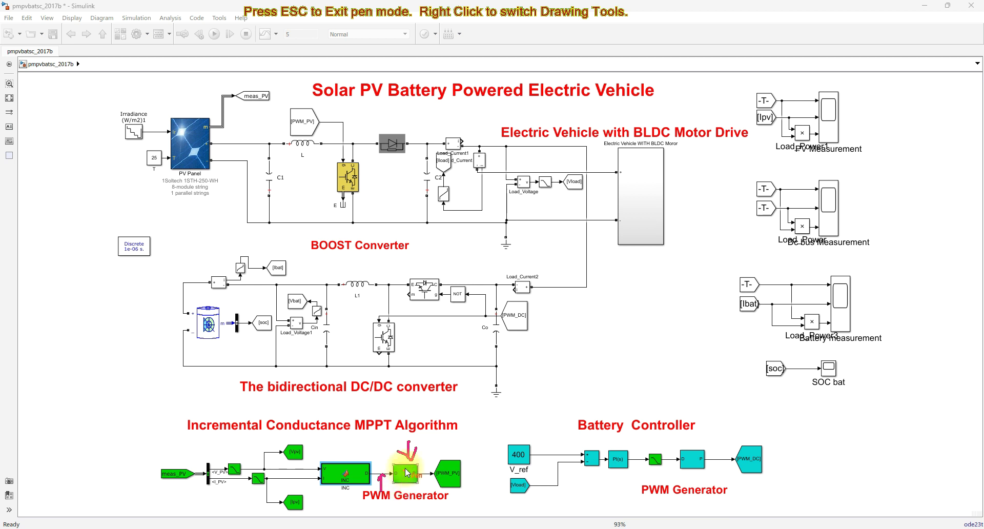
pyautogui.moveTo(465, 464)
pyautogui.mouseDown()
pyautogui.moveTo(440, 299)
pyautogui.moveTo(405, 208)
pyautogui.moveTo(372, 177)
pyautogui.mouseUp()
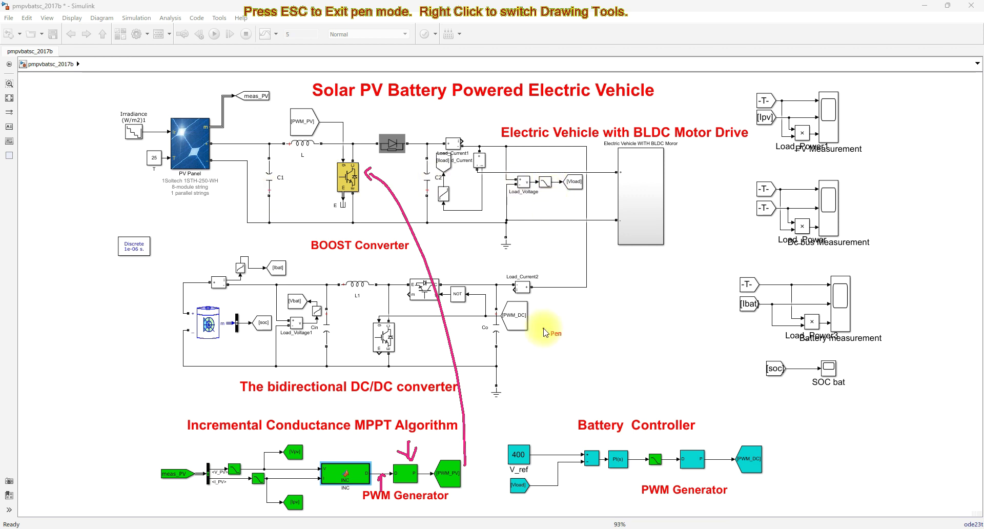
pyautogui.press('Escape')
# Mark the battery and its bidirectional DC/DC converter with the annotation pen and clear the marks.
pyautogui.press('F12')
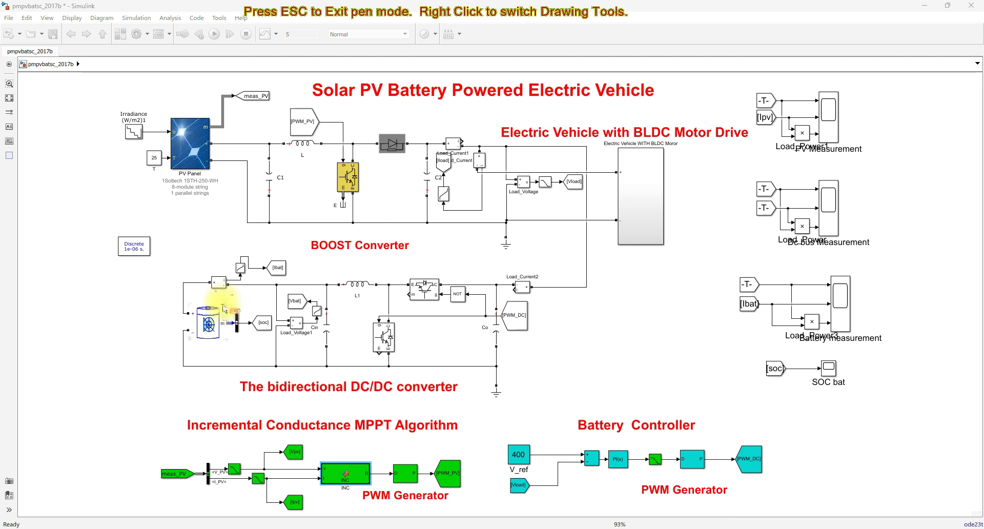
pyautogui.moveTo(224, 300)
pyautogui.mouseDown()
pyautogui.moveTo(186, 302)
pyautogui.moveTo(176, 333)
pyautogui.moveTo(201, 346)
pyautogui.moveTo(214, 303)
pyautogui.mouseUp()
pyautogui.moveTo(568, 234)
pyautogui.mouseDown()
pyautogui.moveTo(464, 305)
pyautogui.moveTo(598, 323)
pyautogui.moveTo(519, 263)
pyautogui.mouseUp()
pyautogui.moveTo(219, 398)
pyautogui.mouseDown()
pyautogui.moveTo(451, 399)
pyautogui.moveTo(359, 254)
pyautogui.moveTo(215, 380)
pyautogui.moveTo(339, 361)
pyautogui.mouseUp()
pyautogui.press('Escape')
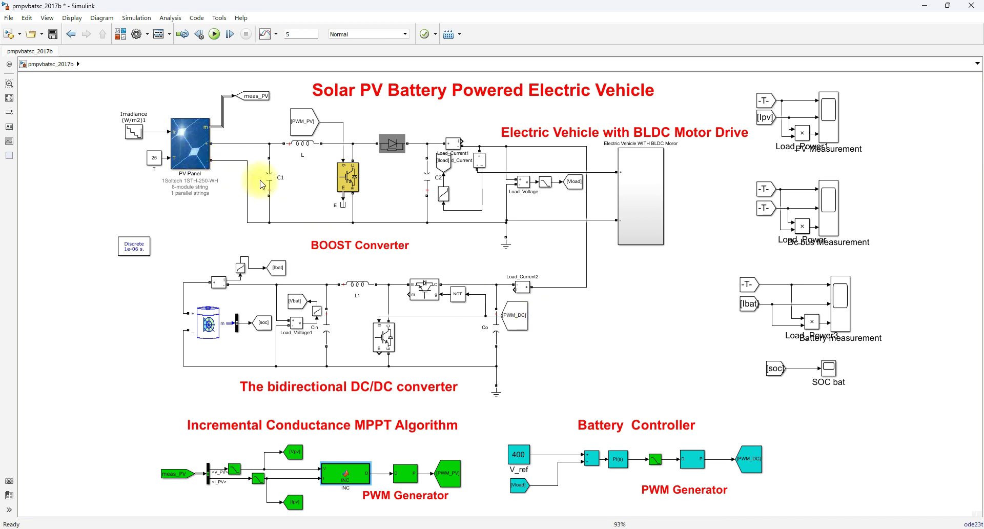
# Draw the power flow from the PV side through the bidirectional converter to the battery, and from the battery to the electric vehicle block.
pyautogui.press('F9')
pyautogui.moveTo(259, 159)
pyautogui.mouseDown()
pyautogui.moveTo(510, 233)
pyautogui.moveTo(479, 325)
pyautogui.mouseUp()
pyautogui.moveTo(400, 338)
pyautogui.mouseDown()
pyautogui.moveTo(247, 336)
pyautogui.moveTo(261, 341)
pyautogui.mouseUp()
pyautogui.press('F9')
pyautogui.moveTo(228, 334)
pyautogui.mouseDown()
pyautogui.moveTo(470, 336)
pyautogui.moveTo(505, 201)
pyautogui.moveTo(635, 195)
pyautogui.moveTo(624, 201)
pyautogui.mouseUp()
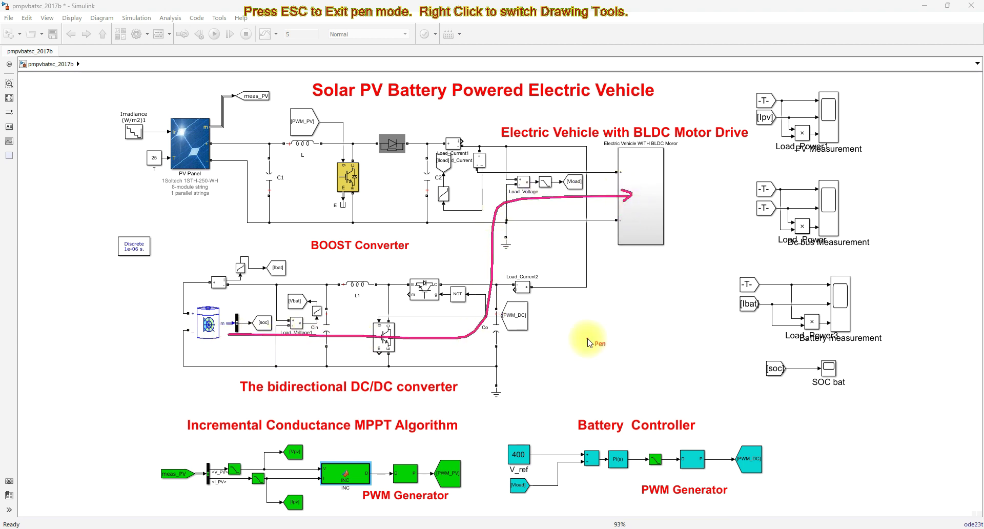
pyautogui.press('Escape')
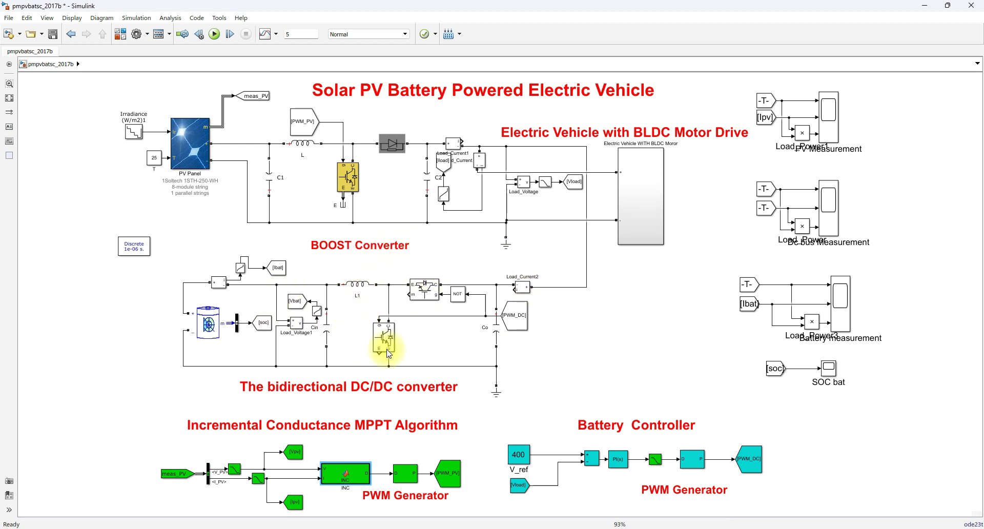
# Trace the battery control loop with the pen from Vload to V_ref, around the PI controller and PWM generator, and from PWM_DC to the converter switch.
pyautogui.press('F10')
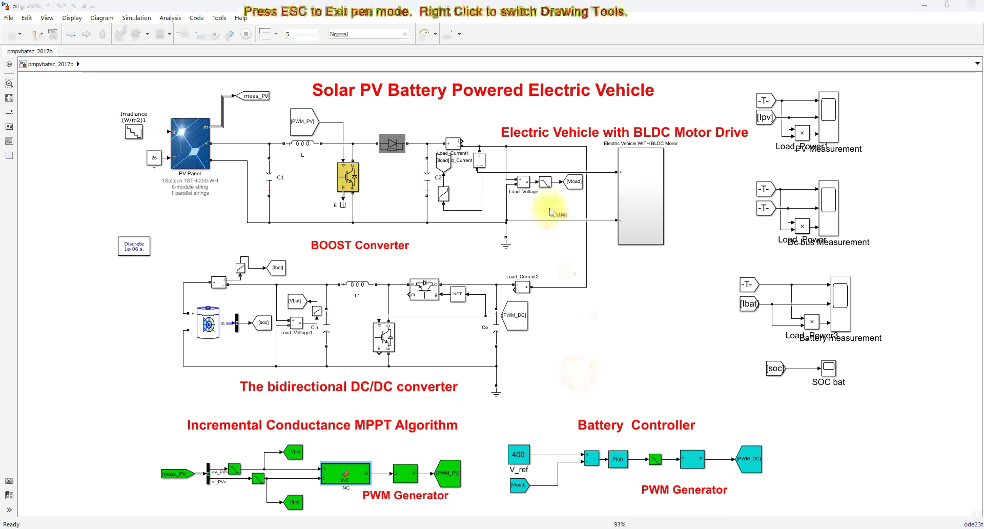
pyautogui.moveTo(564, 195)
pyautogui.mouseDown()
pyautogui.moveTo(585, 236)
pyautogui.moveTo(544, 389)
pyautogui.moveTo(523, 418)
pyautogui.moveTo(536, 437)
pyautogui.moveTo(501, 455)
pyautogui.moveTo(524, 444)
pyautogui.mouseUp()
pyautogui.moveTo(610, 479)
pyautogui.mouseDown()
pyautogui.moveTo(682, 460)
pyautogui.moveTo(628, 430)
pyautogui.moveTo(602, 452)
pyautogui.mouseUp()
pyautogui.moveTo(697, 405); pyautogui.dragTo(698, 450)
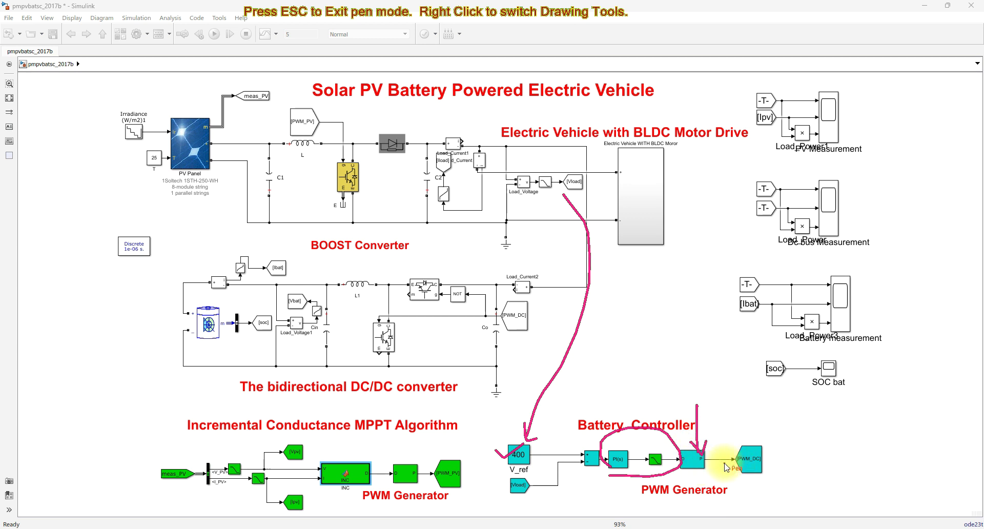
pyautogui.moveTo(773, 454)
pyautogui.mouseDown()
pyautogui.moveTo(775, 442)
pyautogui.moveTo(549, 329)
pyautogui.moveTo(424, 330)
pyautogui.moveTo(430, 339)
pyautogui.mouseUp()
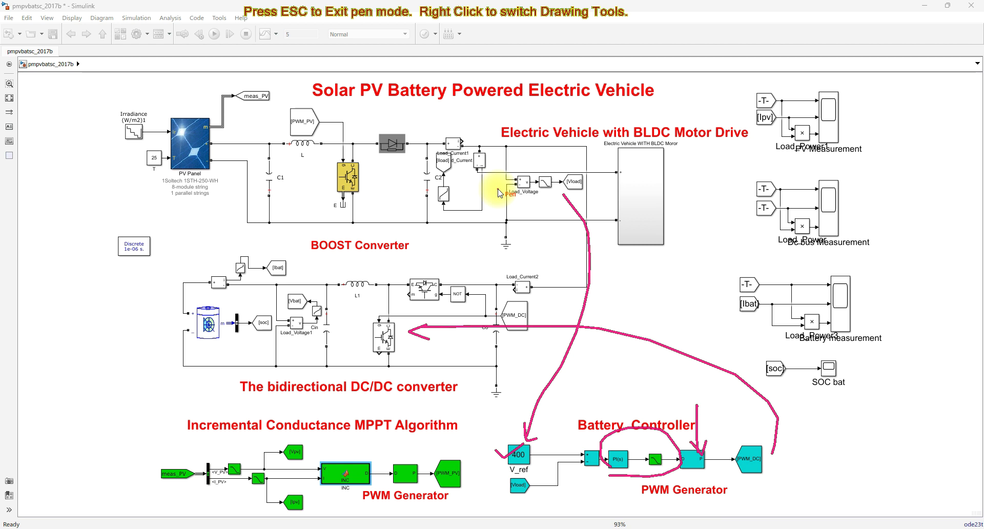
pyautogui.press('Escape')
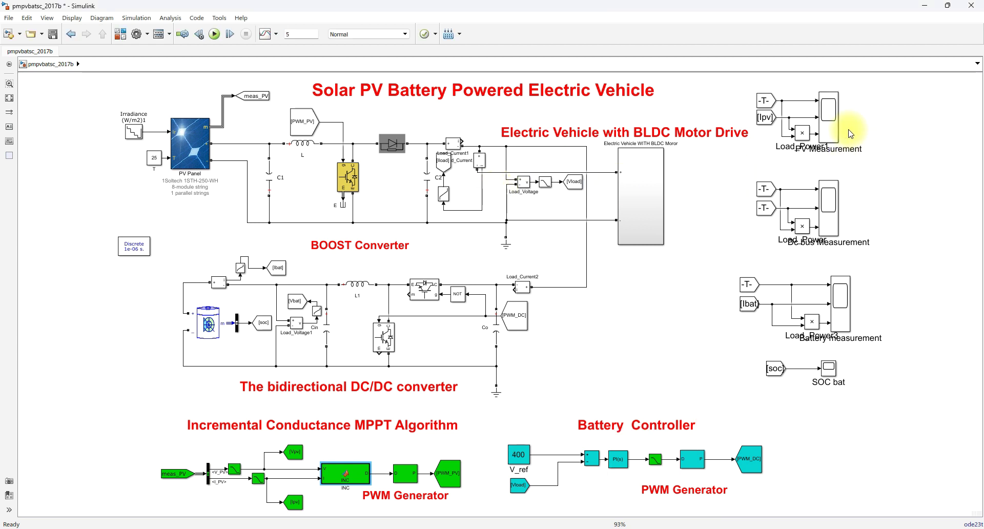
# View the PV Measurement, Dc bus Measurement, Battery measurement and SOC bat scopes in turn, and return to the model.
pyautogui.doubleClick(835, 122)
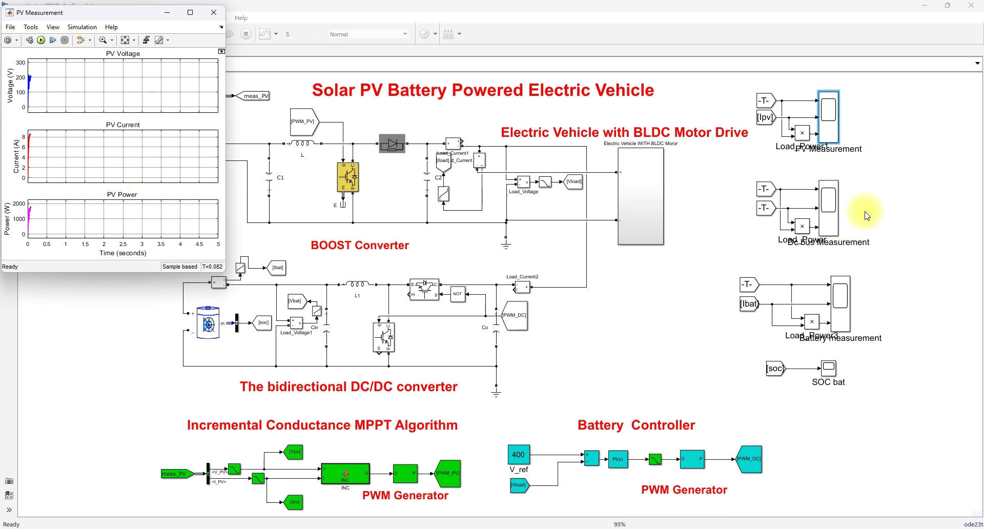
pyautogui.doubleClick(827, 206)
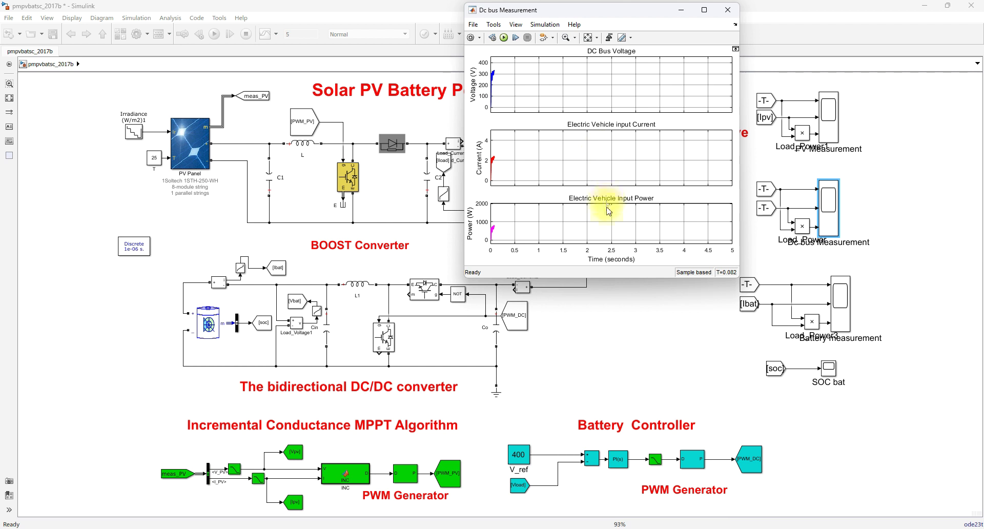
pyautogui.click(841, 295)
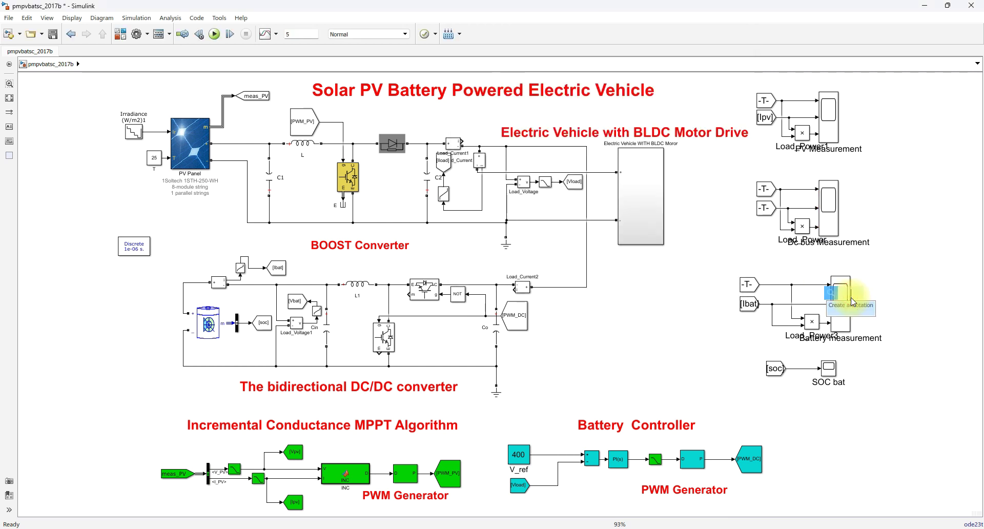
pyautogui.doubleClick(841, 281)
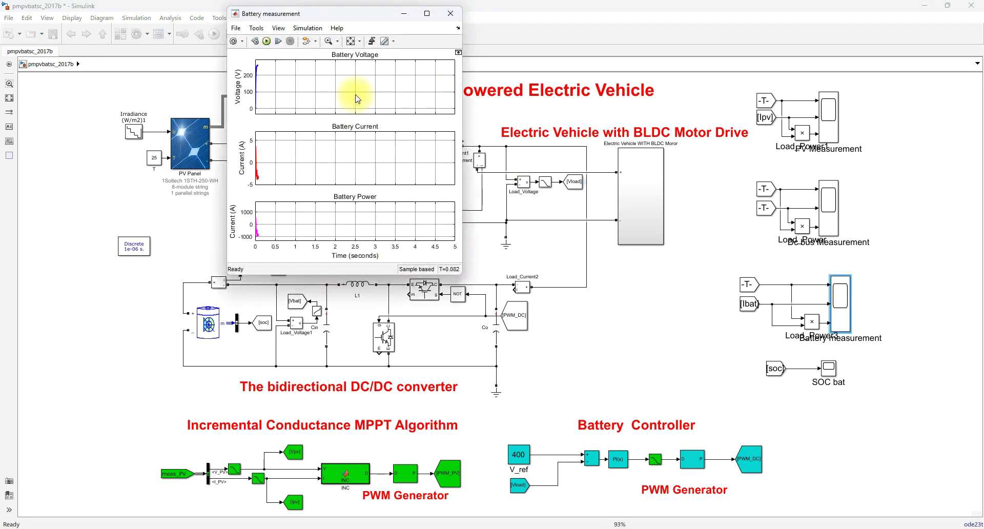
pyautogui.click(829, 368)
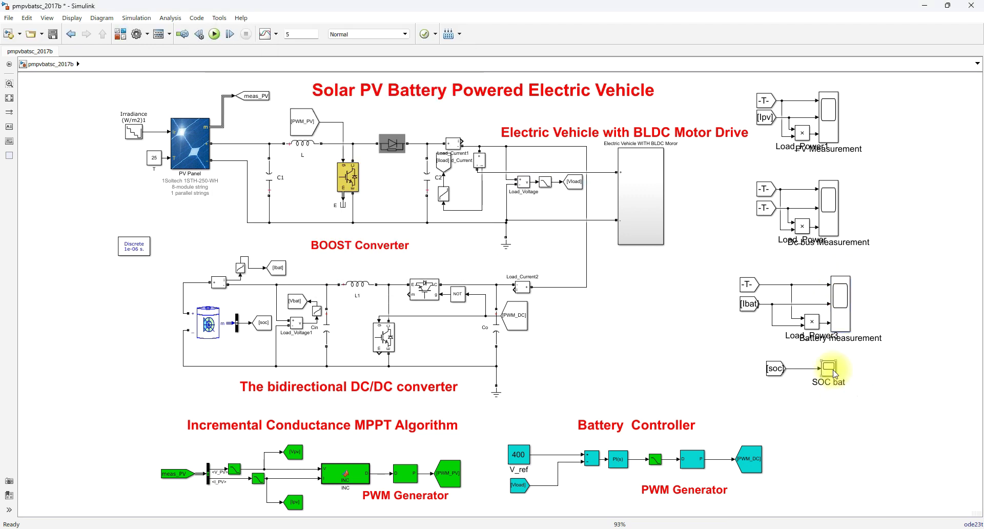
pyautogui.doubleClick(831, 370)
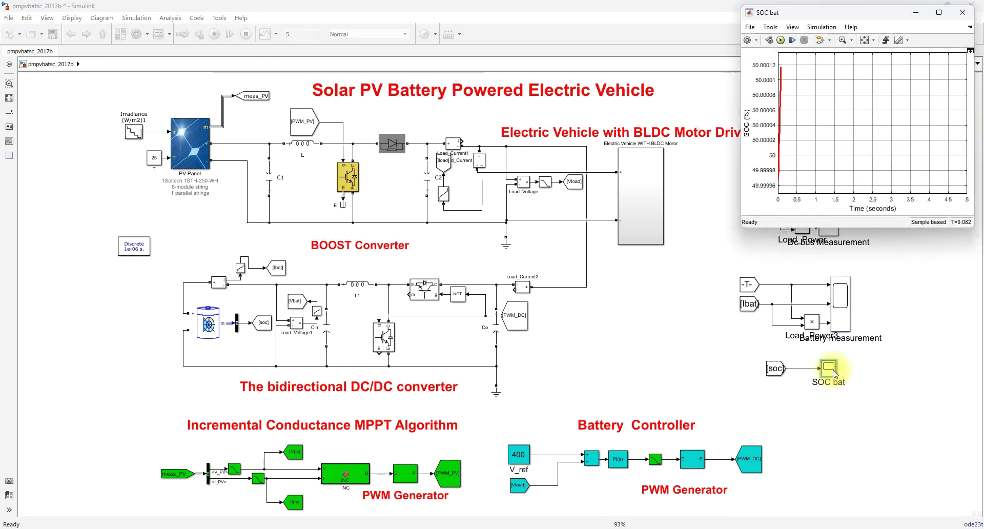
pyautogui.click(662, 348)
# Open the Repeating Sequence Interpolated block inside the Electric Vehicle subsystem and examine its vectors of output and time values.
pyautogui.doubleClick(641, 225)
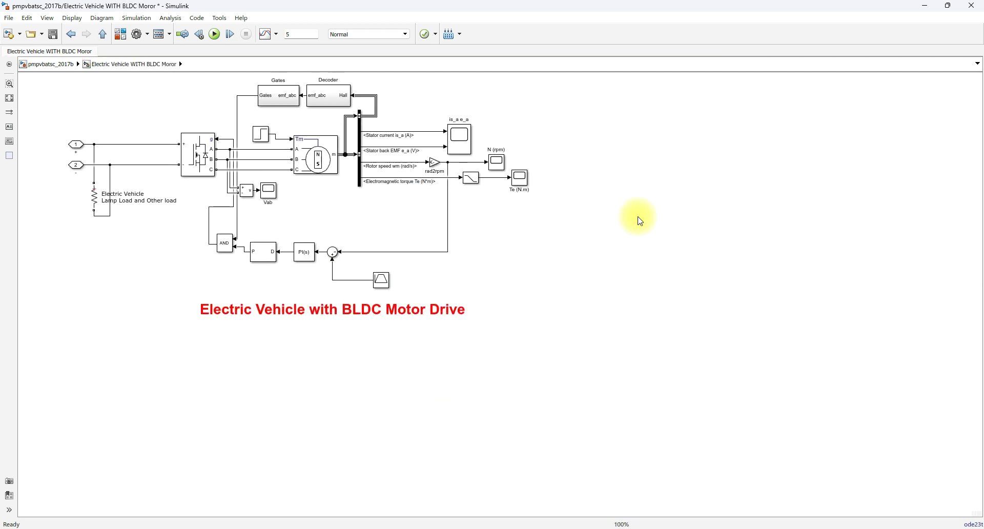
pyautogui.click(385, 282)
pyautogui.doubleClick(385, 282)
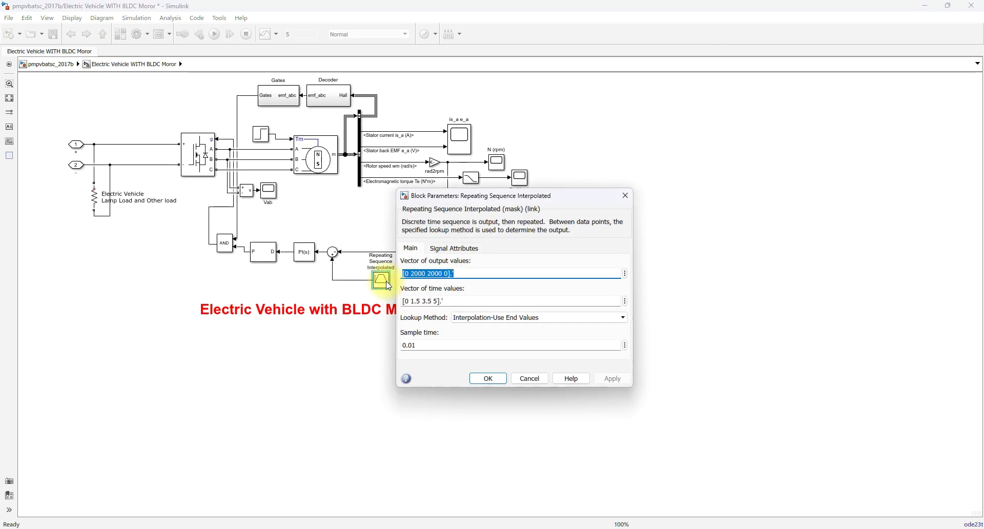
pyautogui.moveTo(474, 196); pyautogui.dragTo(494, 152)
pyautogui.tripleClick(444, 259)
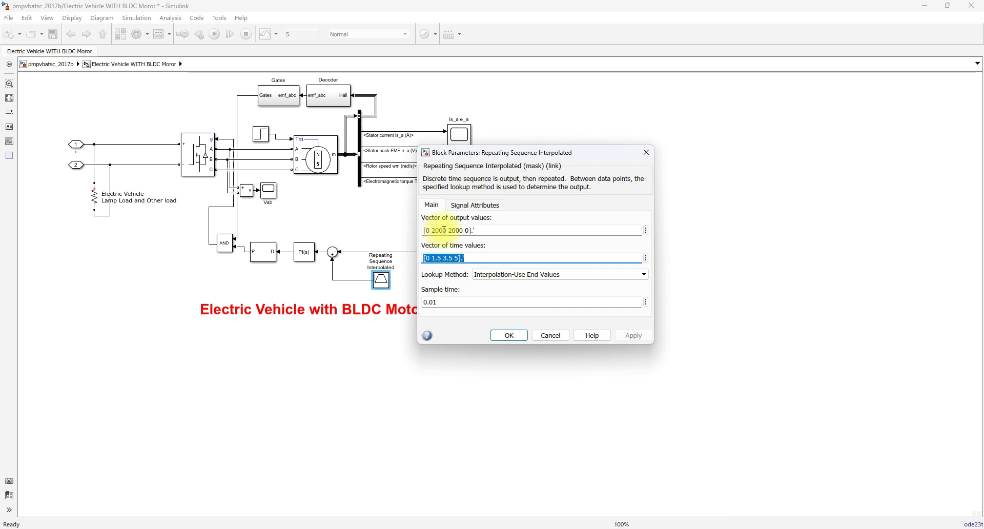
# Close the Repeating Sequence Interpolated parameters, view the is_a e_a, N (rpm) and Te (N.m) scopes in turn, and return to the top-level model.
pyautogui.click(441, 259)
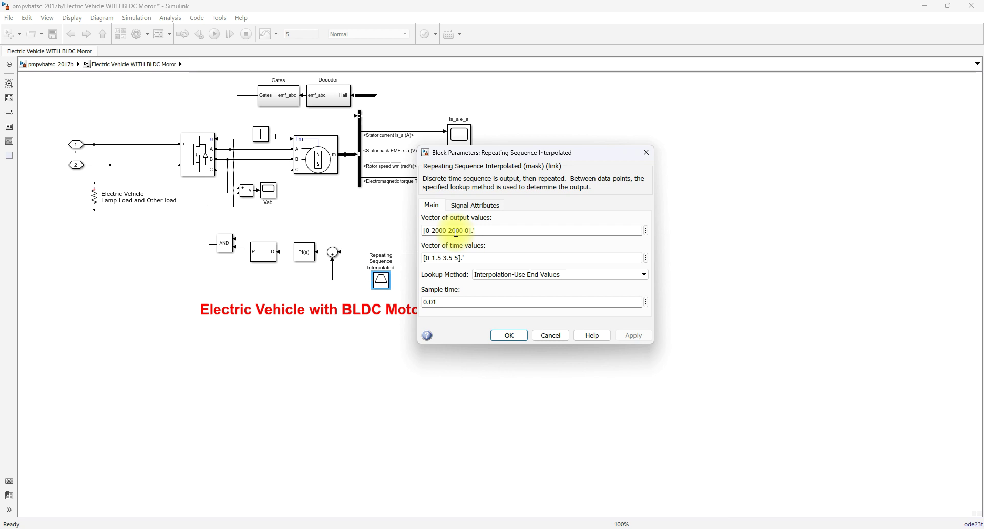
pyautogui.click(508, 336)
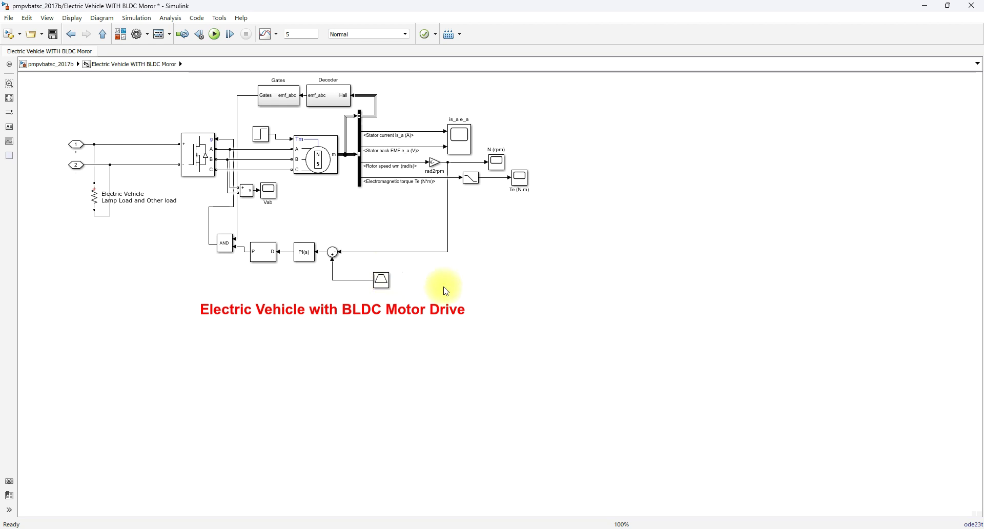
pyautogui.doubleClick(459, 145)
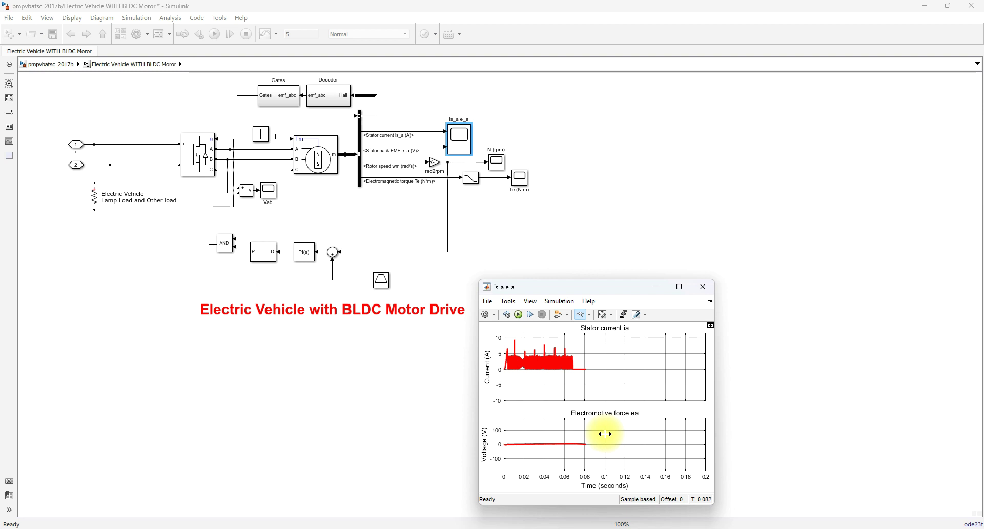
pyautogui.doubleClick(497, 161)
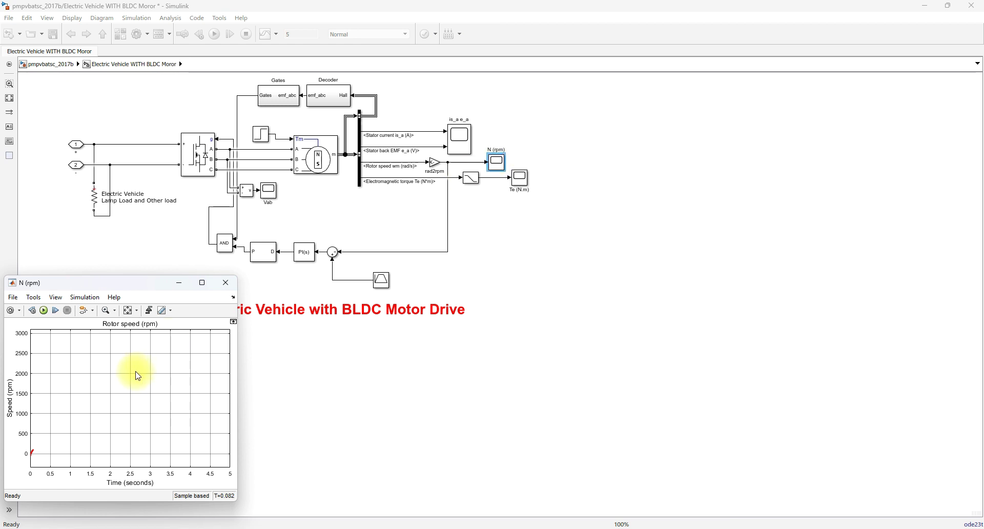
pyautogui.click(518, 181)
pyautogui.doubleClick(518, 181)
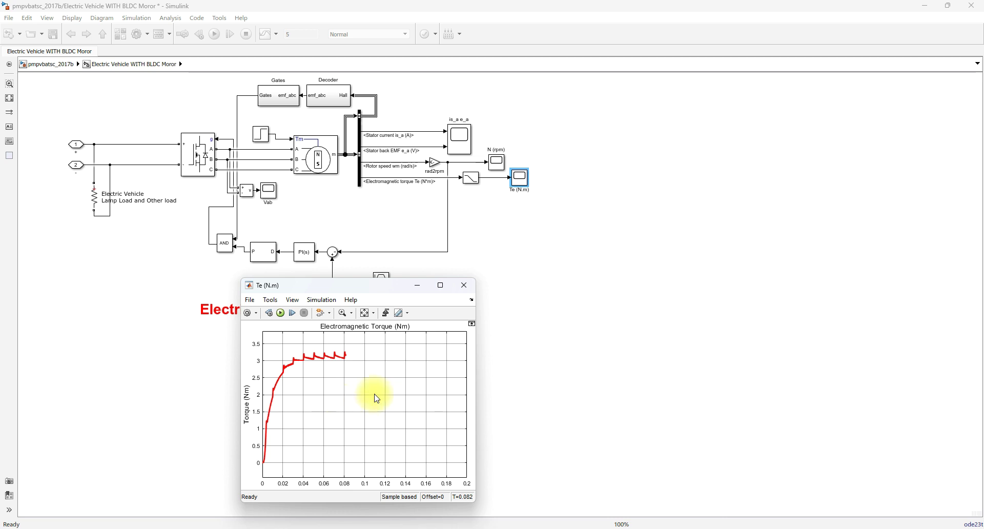
pyautogui.click(604, 361)
pyautogui.click(103, 35)
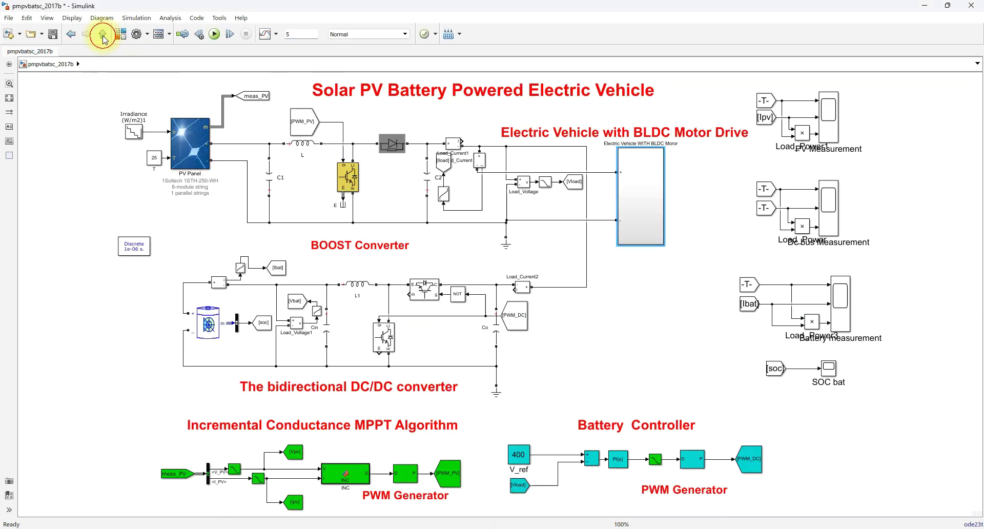
# Examine the irradiance block's time and amplitude vectors, and show the N (rpm) scope during the simulation run.
pyautogui.doubleClick(135, 134)
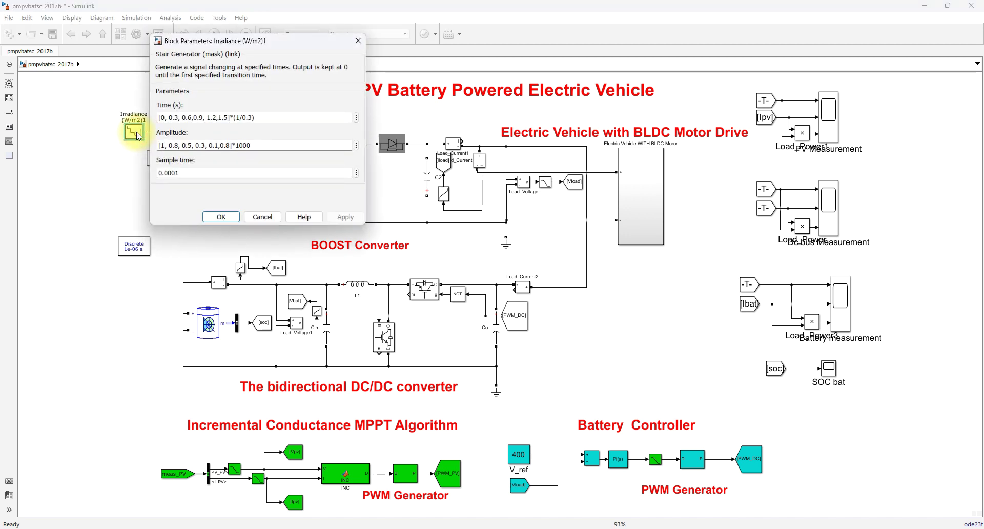
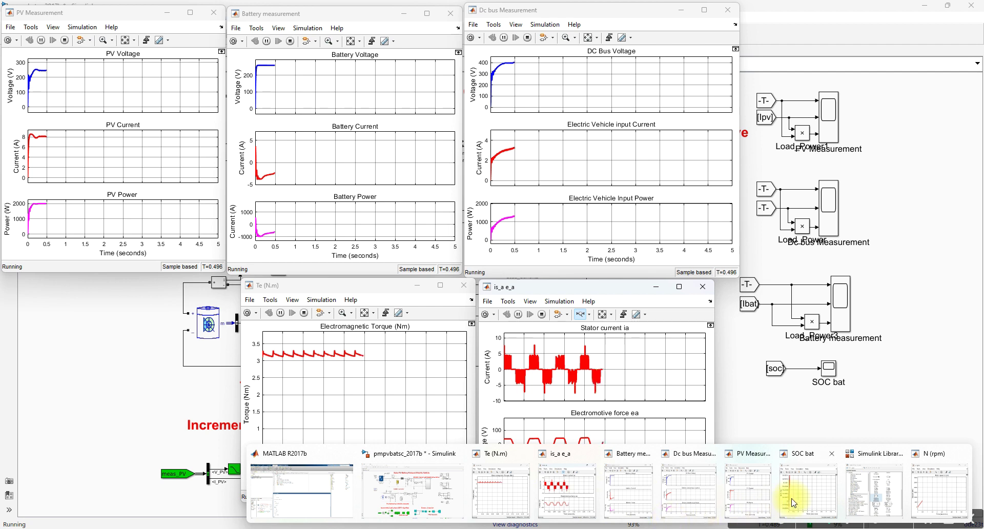
pyautogui.click(945, 492)
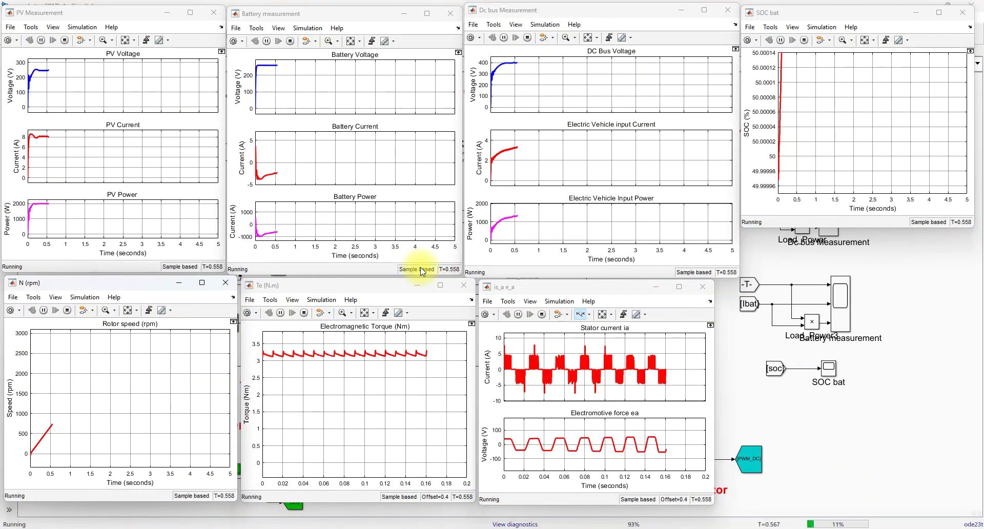
# Return to the running model, review the amplitude and time vectors of the irradiance block, and close its parameters.
pyautogui.hotkey('ctrl', 'F9')
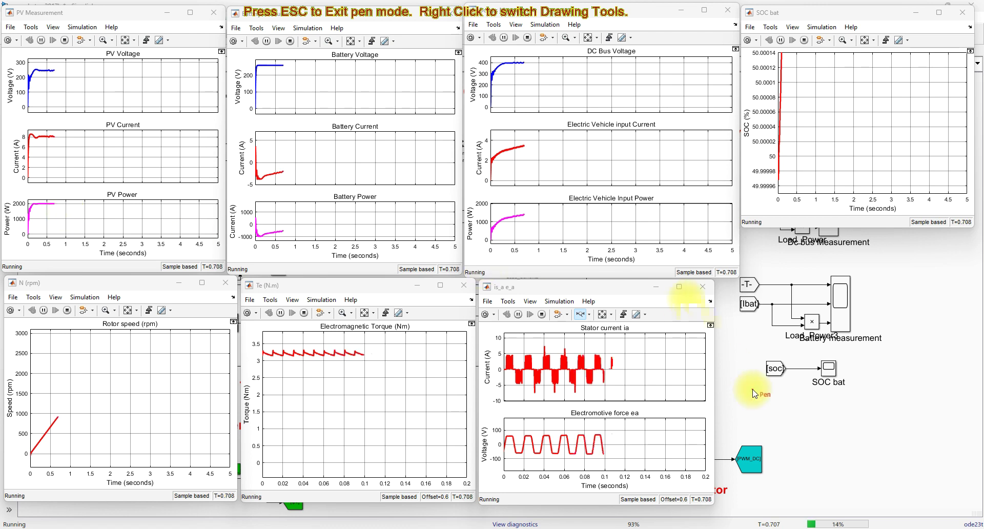
pyautogui.press('Escape')
pyautogui.click(681, 356)
pyautogui.doubleClick(134, 132)
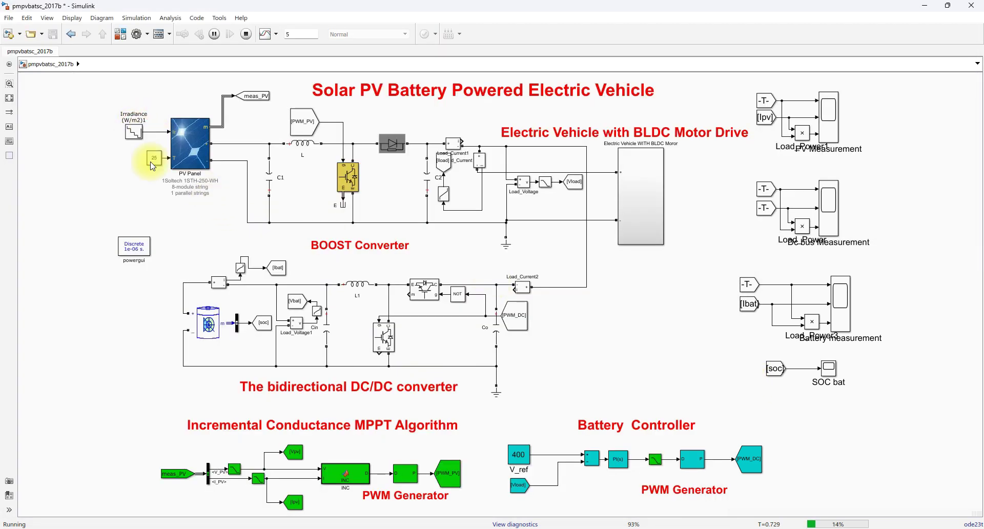
pyautogui.tripleClick(162, 146)
pyautogui.click(169, 147)
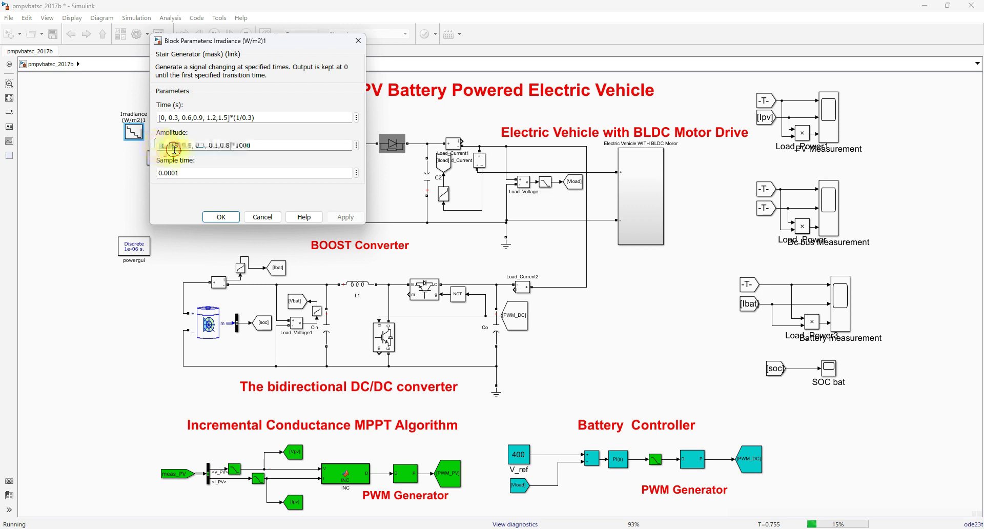
pyautogui.click(215, 145)
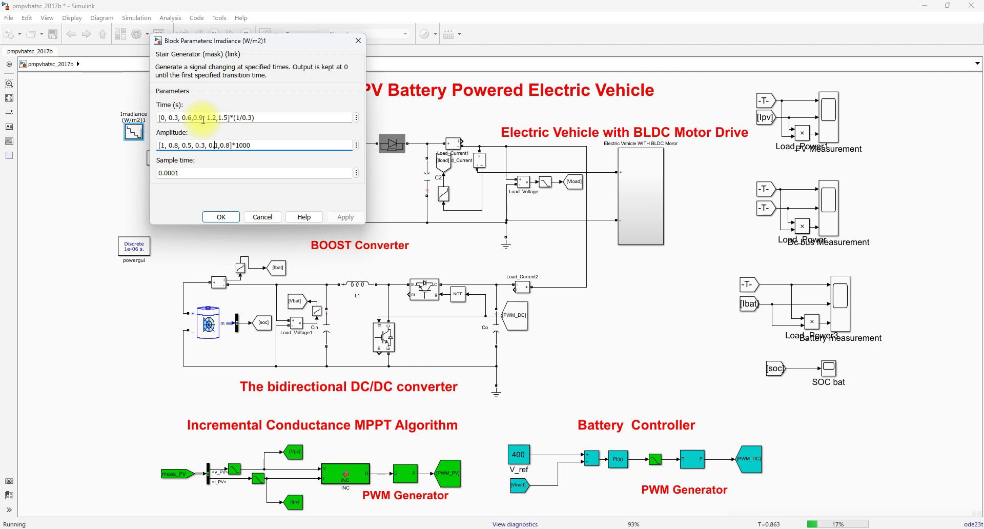
pyautogui.click(226, 217)
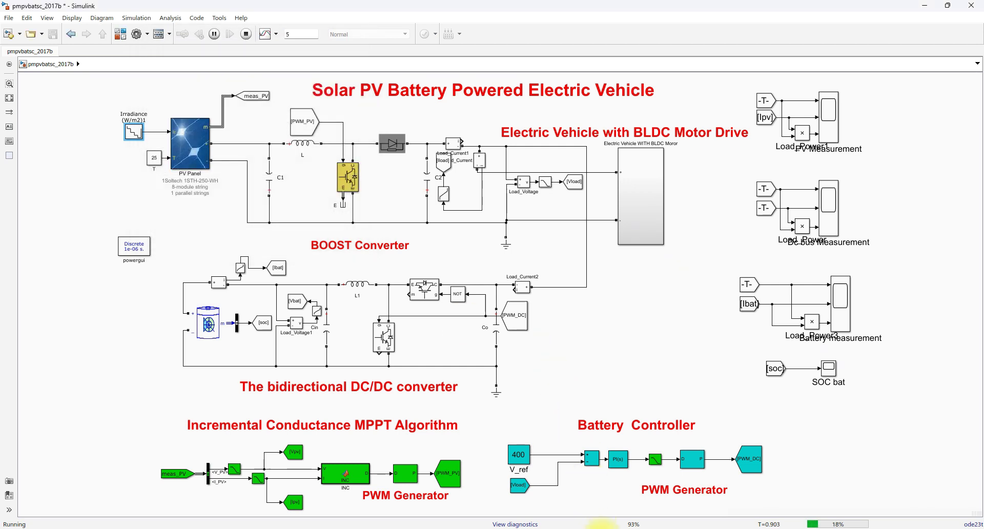
# Show the PV Measurement, Battery measurement, Dc bus Measurement and SOC bat scopes over the running model.
pyautogui.moveTo(603, 528)
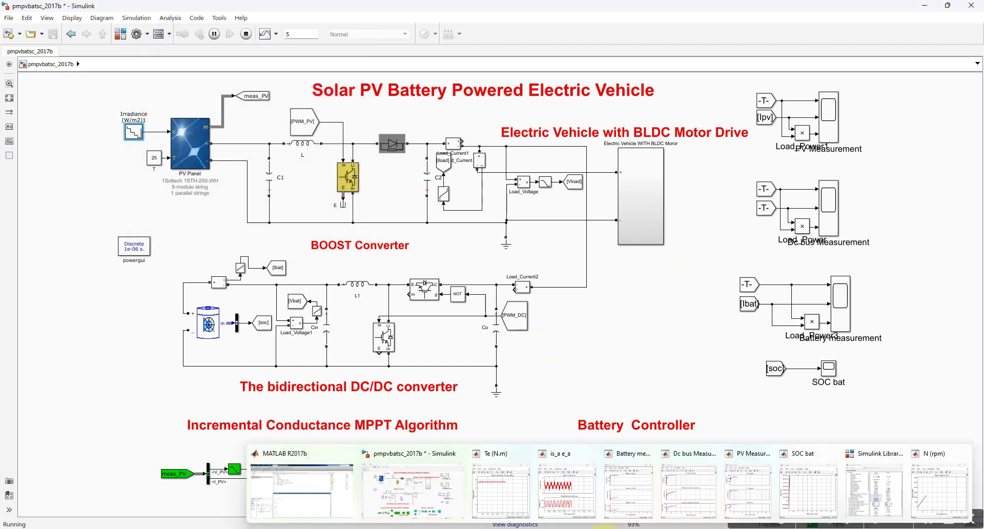
pyautogui.click(756, 493)
pyautogui.moveTo(666, 526)
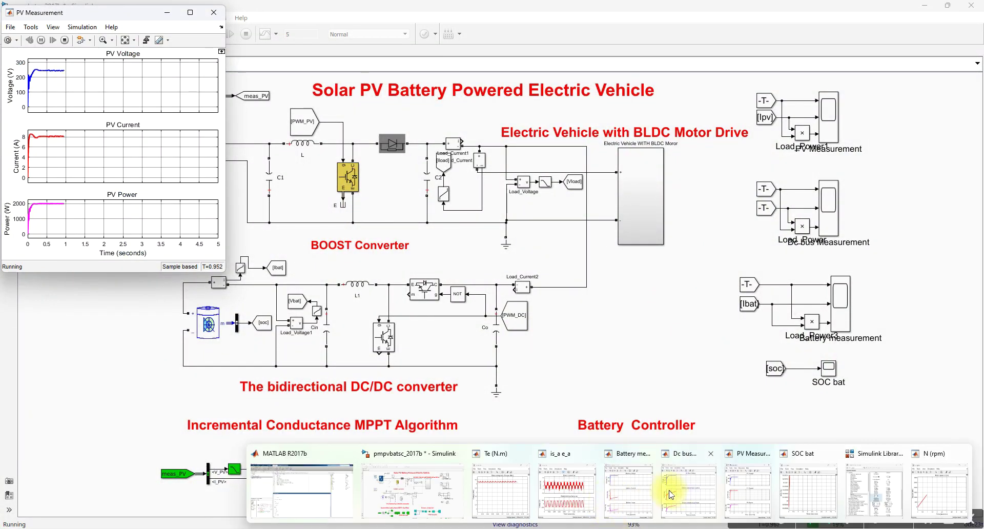
pyautogui.click(639, 490)
pyautogui.moveTo(634, 523)
pyautogui.click(668, 500)
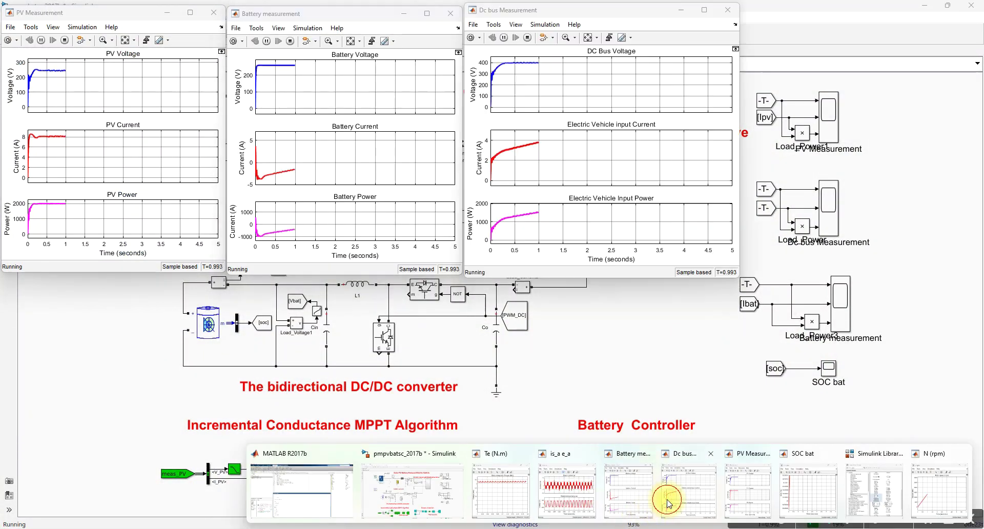
pyautogui.click(810, 492)
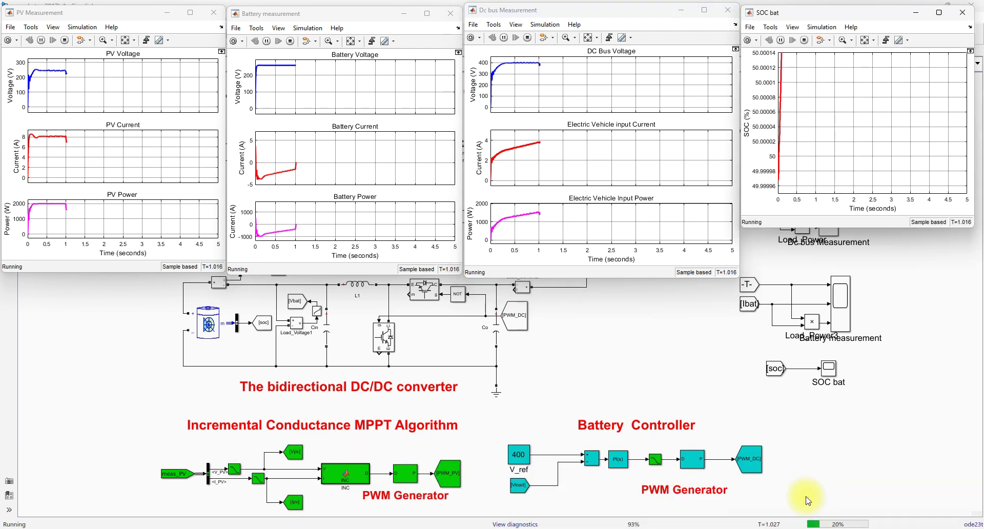
# Show the N (rpm), Te (N.m) and is_a e_a scopes together with the PV, battery and DC bus scopes.
pyautogui.moveTo(605, 525)
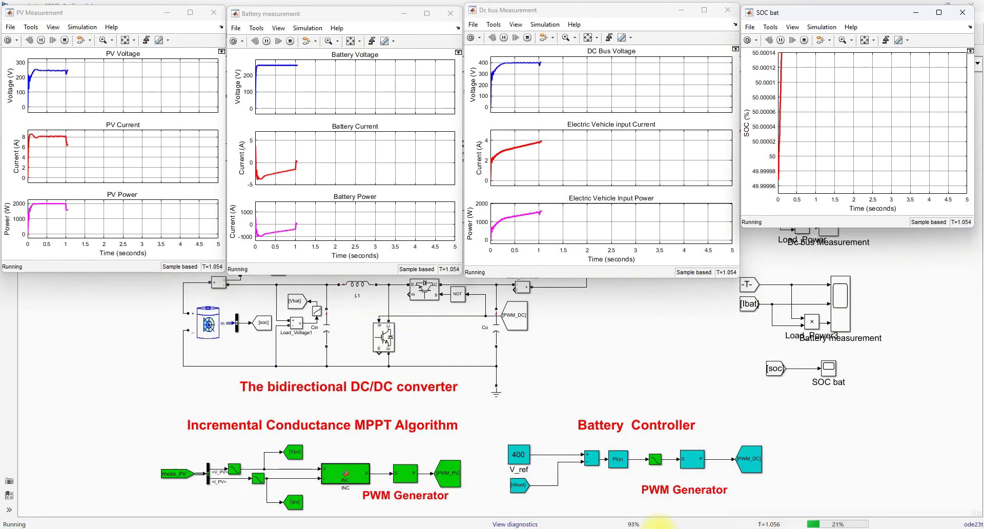
pyautogui.moveTo(684, 526)
pyautogui.click(958, 490)
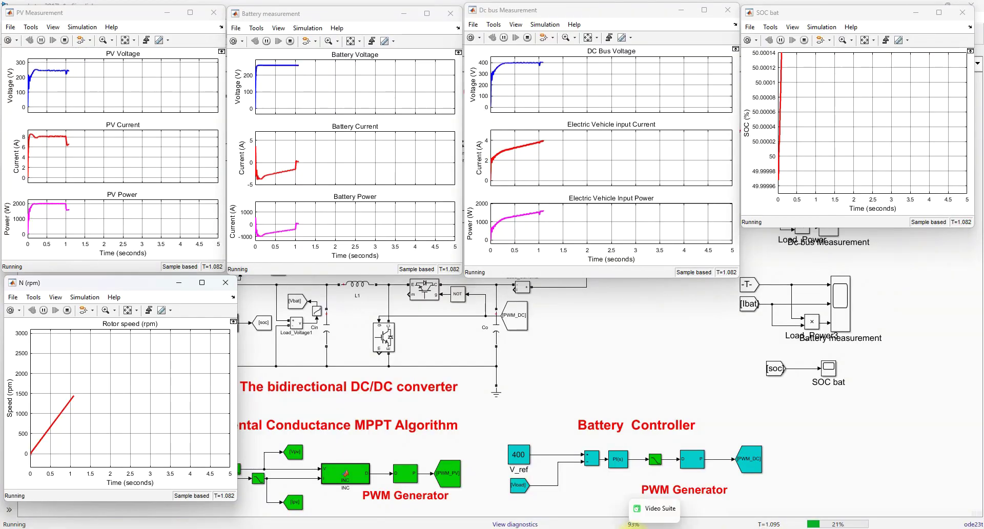
pyautogui.moveTo(633, 525)
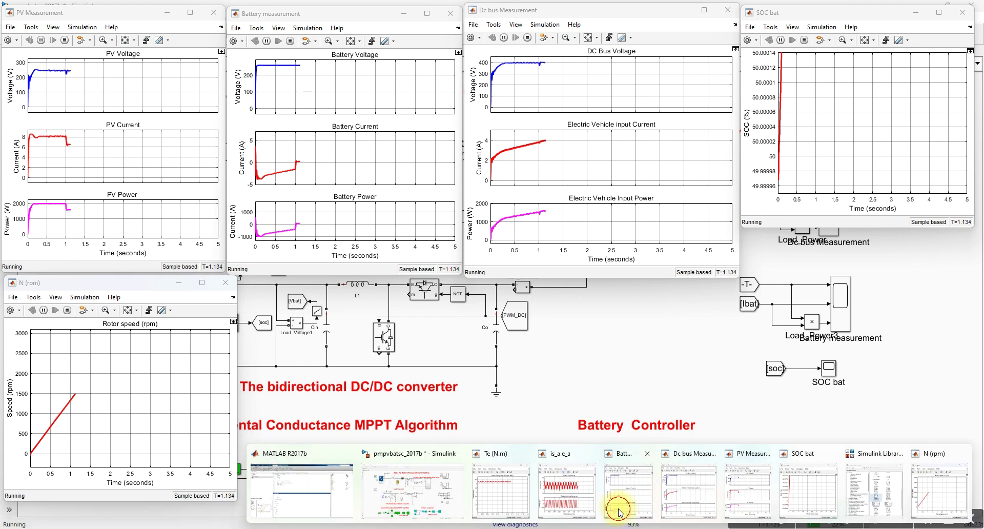
pyautogui.click(518, 495)
pyautogui.moveTo(587, 523)
pyautogui.click(577, 499)
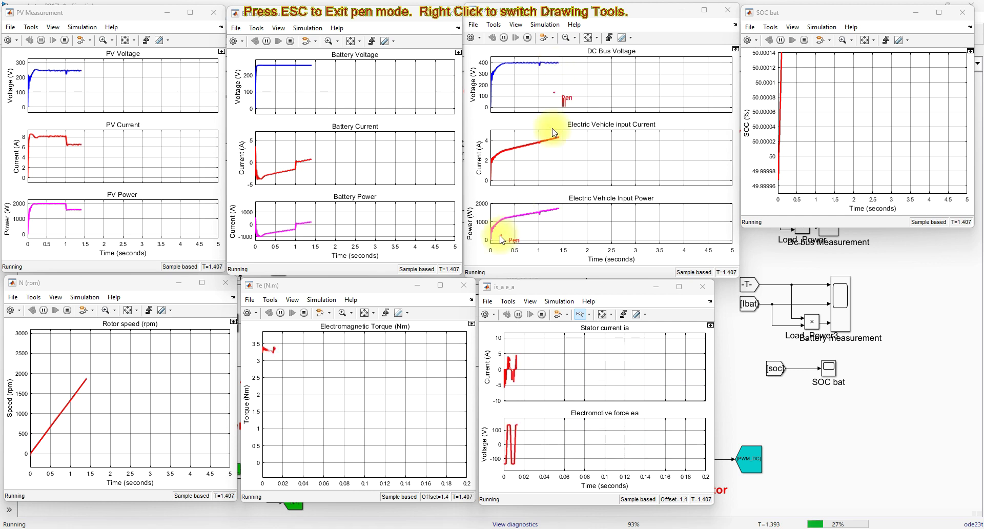
# Circle the Electric Vehicle Input Power curve and the first second of the Battery Power curve with the pen, and clear the marks.
pyautogui.moveTo(483, 236)
pyautogui.mouseDown()
pyautogui.moveTo(525, 230)
pyautogui.moveTo(568, 208)
pyautogui.moveTo(559, 194)
pyautogui.moveTo(484, 232)
pyautogui.mouseUp()
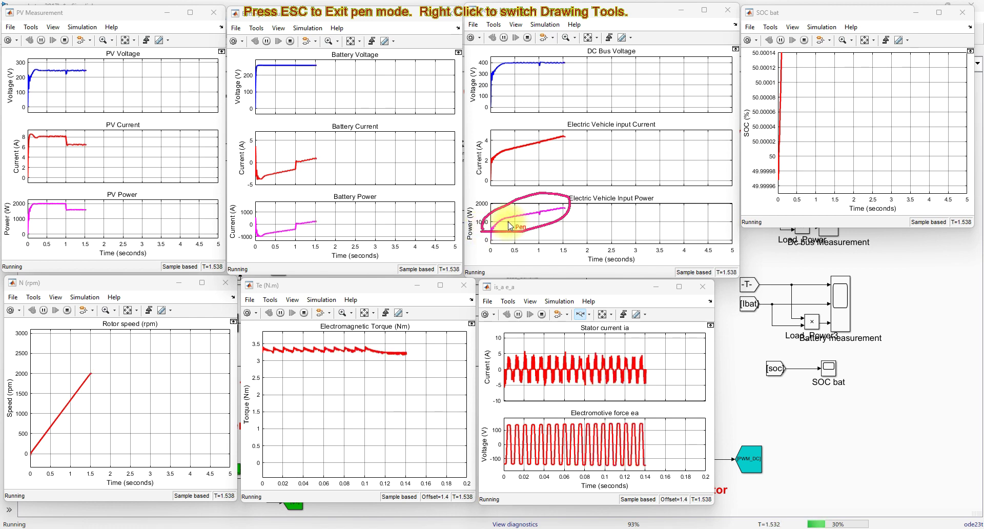
pyautogui.moveTo(299, 231)
pyautogui.mouseDown()
pyautogui.moveTo(249, 230)
pyautogui.moveTo(293, 229)
pyautogui.mouseUp()
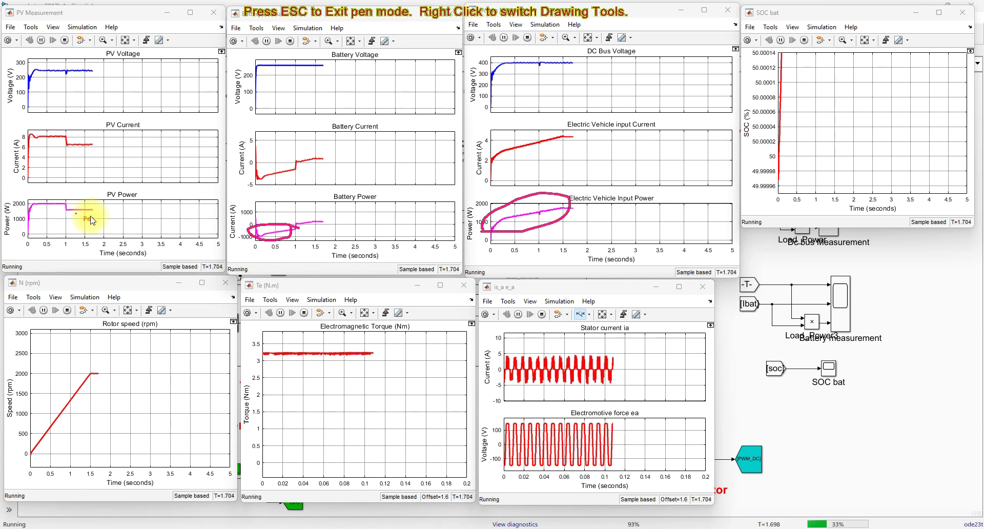
pyautogui.press('Escape')
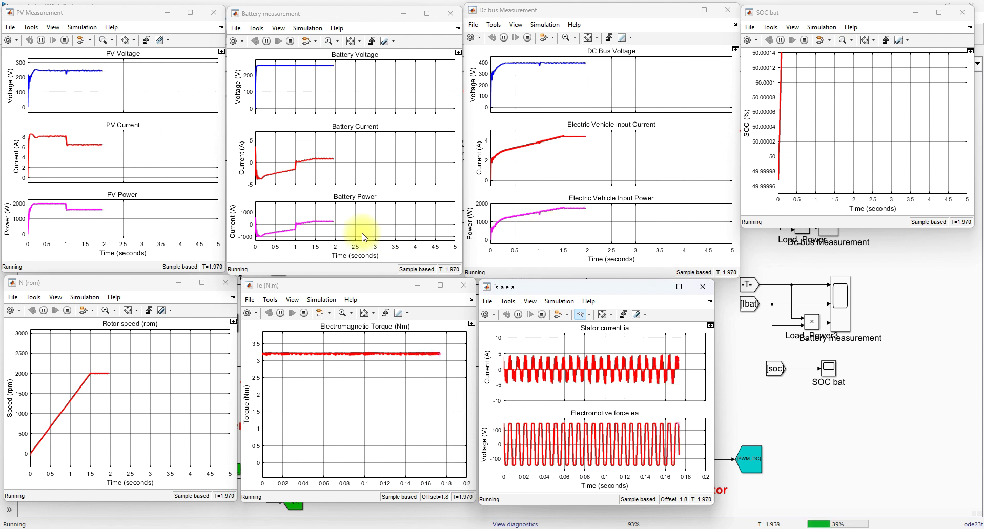
# Circle the Battery Power curve up to about 2 s, mark its early negative section with an arrow, and clear the marks.
pyautogui.press('F9')
pyautogui.moveTo(341, 221)
pyautogui.mouseDown()
pyautogui.moveTo(277, 221)
pyautogui.moveTo(329, 233)
pyautogui.moveTo(339, 222)
pyautogui.mouseUp()
pyautogui.moveTo(289, 242); pyautogui.dragTo(276, 240)
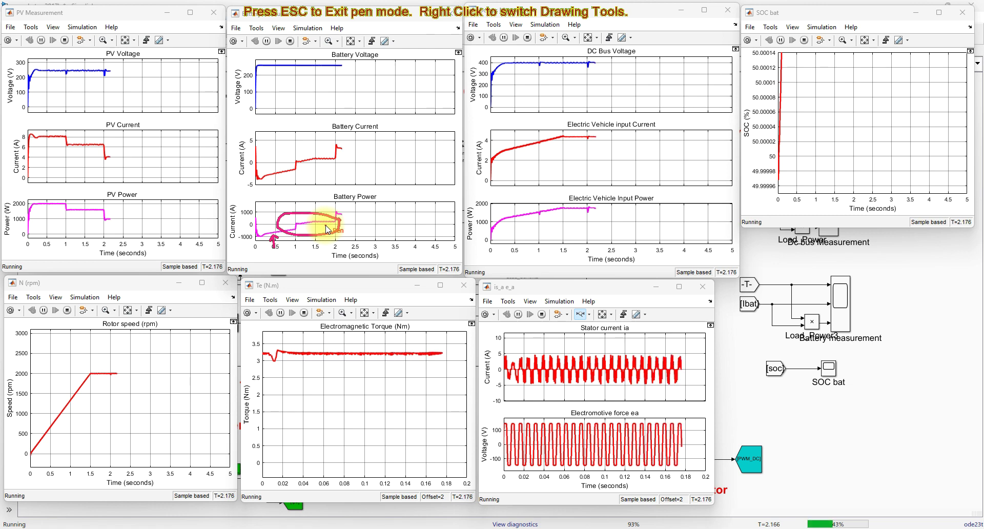
pyautogui.press('Escape')
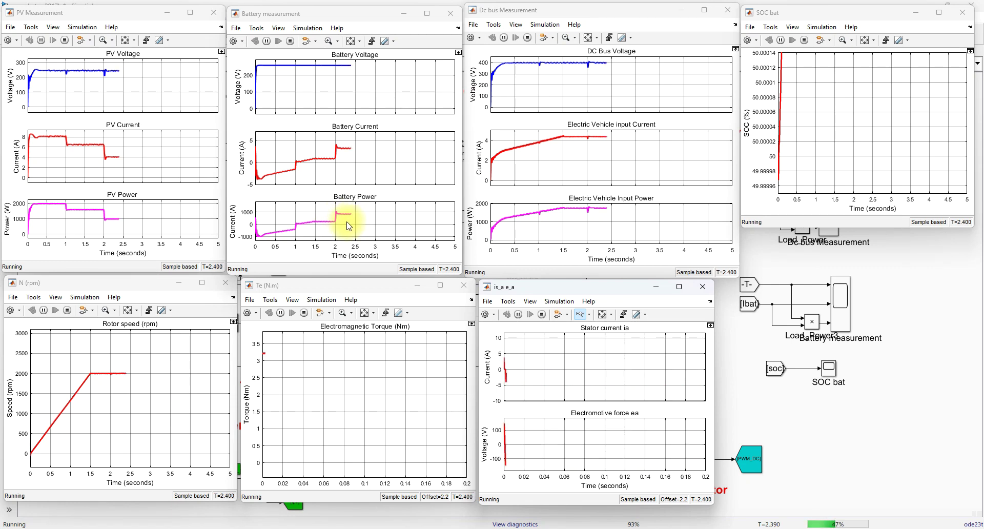
# Fit the SOC bat plot to its data and trace the rise and fall of SOC and the rotor speed curve with the pen.
pyautogui.click(866, 44)
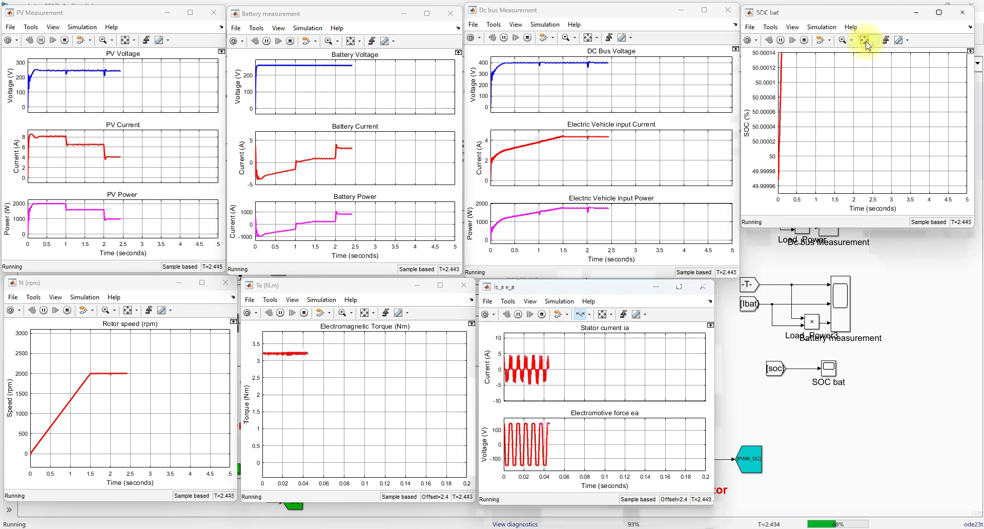
pyautogui.press('F9')
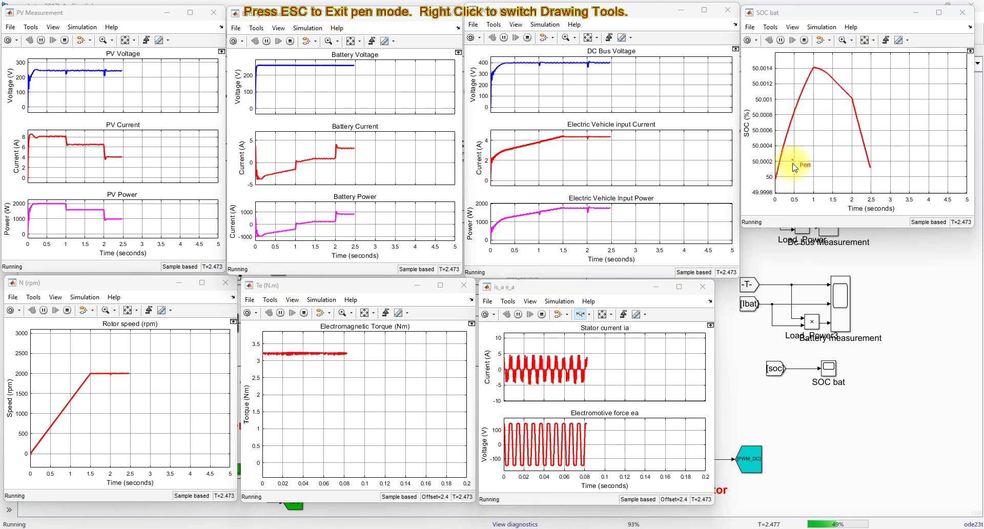
pyautogui.moveTo(778, 176); pyautogui.dragTo(817, 72)
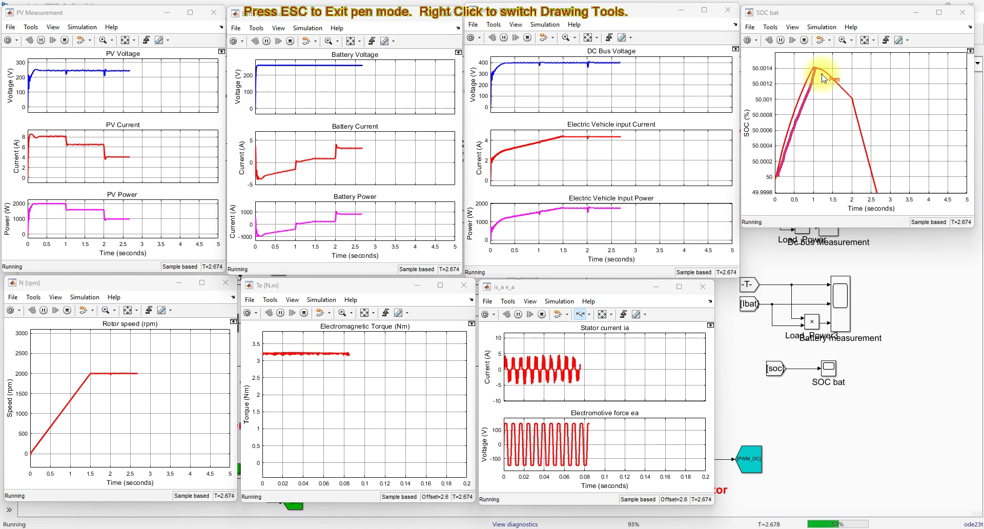
pyautogui.moveTo(819, 72)
pyautogui.mouseDown()
pyautogui.moveTo(853, 100)
pyautogui.moveTo(876, 193)
pyautogui.mouseUp()
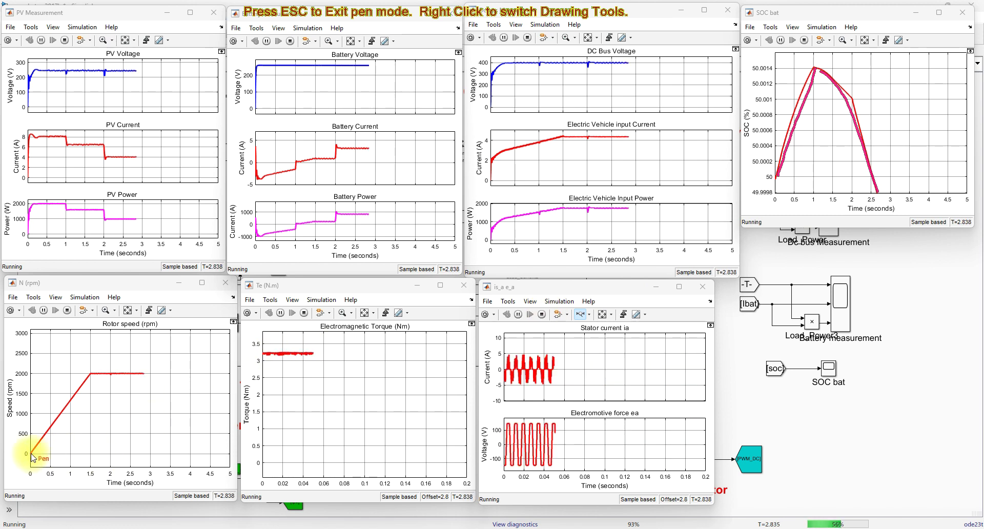
pyautogui.moveTo(30, 454)
pyautogui.mouseDown()
pyautogui.moveTo(96, 374)
pyautogui.moveTo(151, 379)
pyautogui.mouseUp()
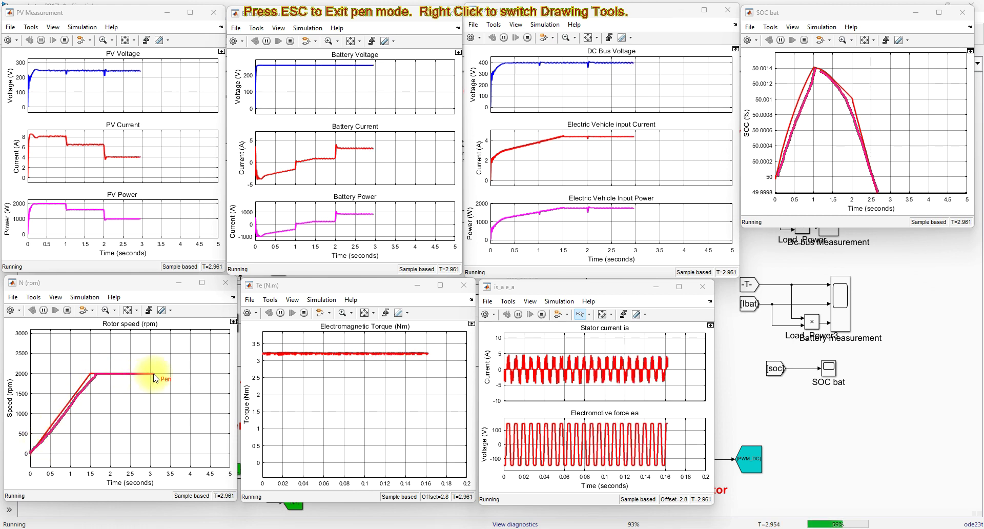
pyautogui.press('Escape')
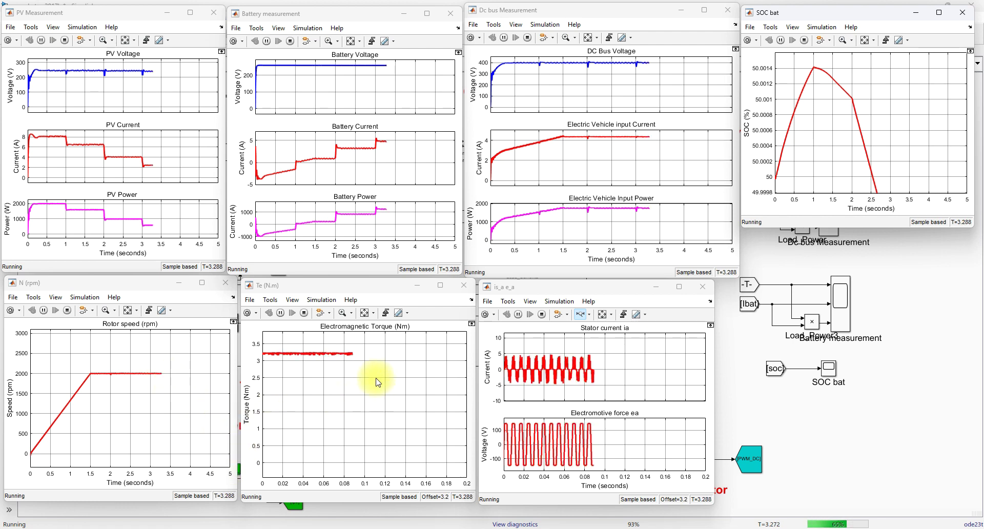
# Circle the Electromagnetic Torque curve and draw check marks on the stator current and electromotive force waveforms with the pen.
pyautogui.hotkey('ctrl', 'shift', 'p')
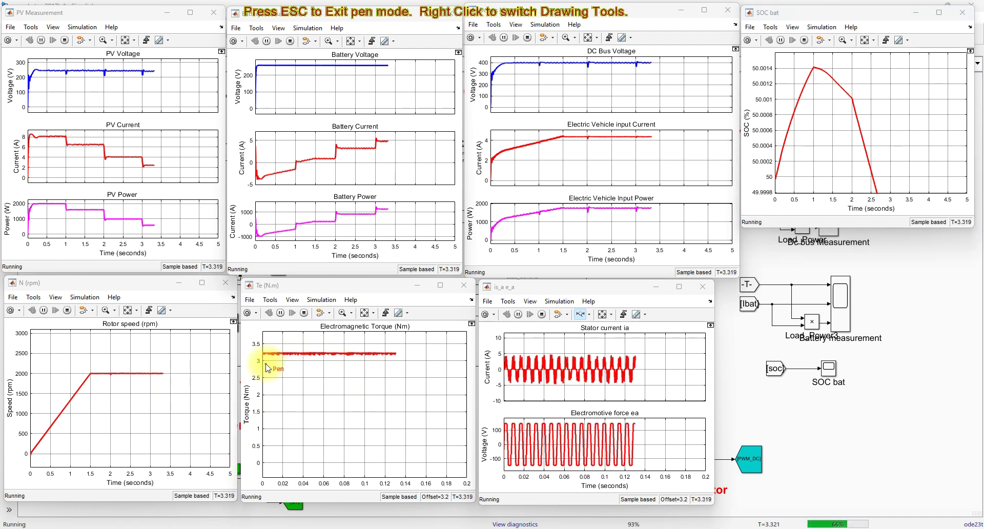
pyautogui.moveTo(266, 364)
pyautogui.mouseDown()
pyautogui.moveTo(347, 373)
pyautogui.moveTo(362, 353)
pyautogui.moveTo(354, 332)
pyautogui.moveTo(302, 327)
pyautogui.moveTo(267, 356)
pyautogui.mouseUp()
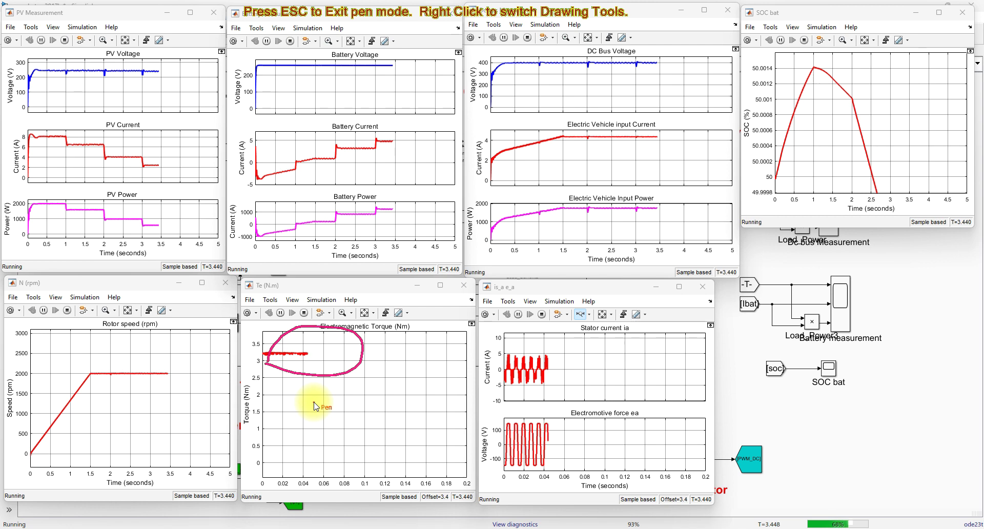
pyautogui.moveTo(578, 359); pyautogui.dragTo(615, 353)
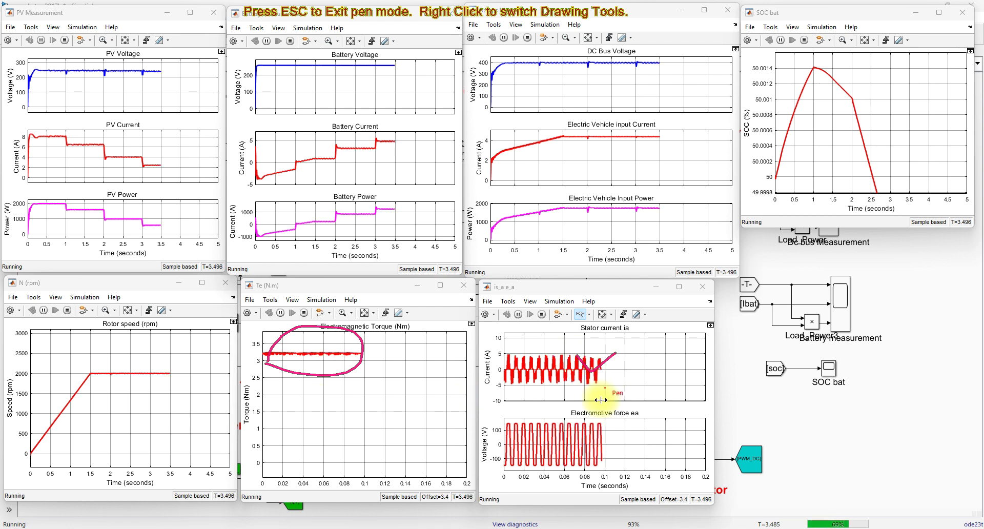
pyautogui.moveTo(589, 432)
pyautogui.mouseDown()
pyautogui.moveTo(595, 449)
pyautogui.moveTo(602, 437)
pyautogui.mouseUp()
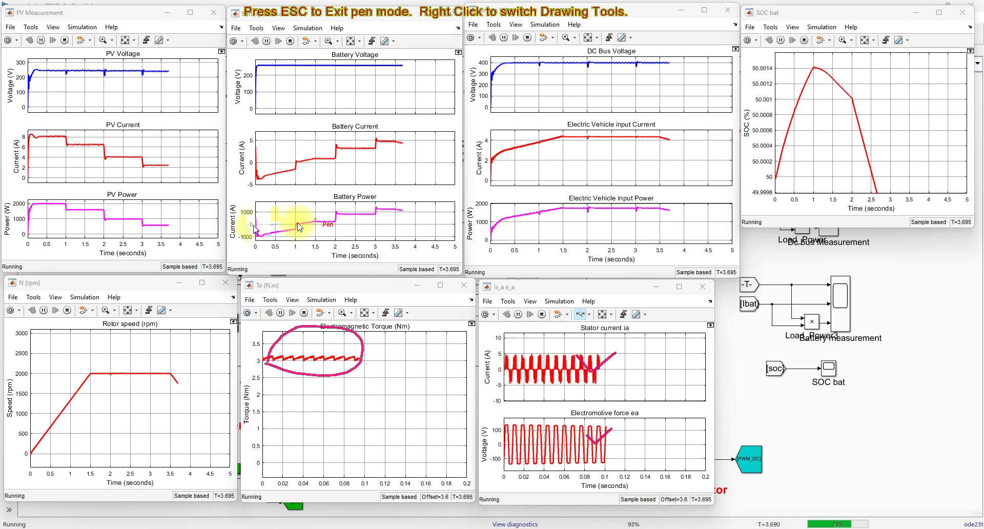
# Mark PV Power and Battery Power between 3 and 4 s with arrows, clear the pen marks and fit the SOC bat plot to its data.
pyautogui.moveTo(155, 227); pyautogui.dragTo(164, 235)
pyautogui.moveTo(413, 209)
pyautogui.mouseDown()
pyautogui.moveTo(391, 194)
pyautogui.moveTo(396, 207)
pyautogui.moveTo(399, 199)
pyautogui.mouseUp()
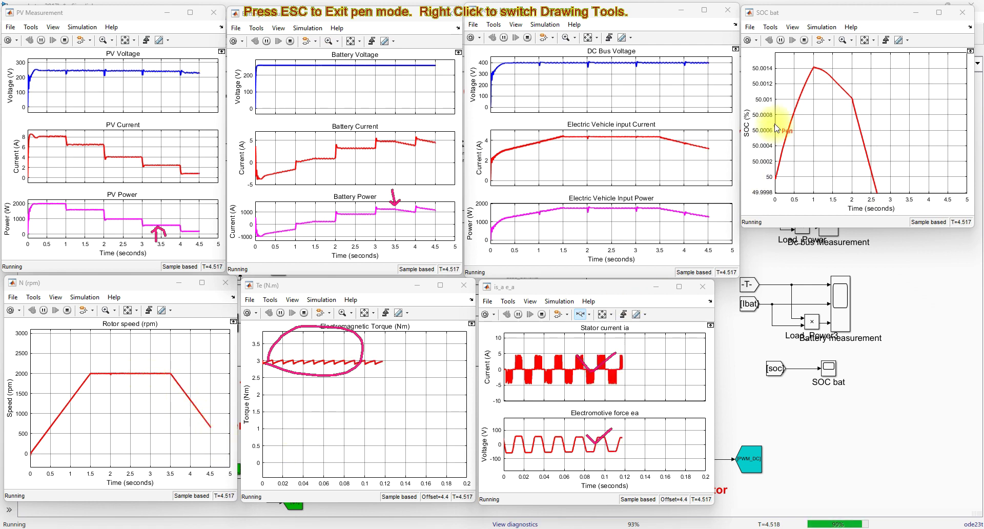
pyautogui.press('Escape')
pyautogui.click(866, 40)
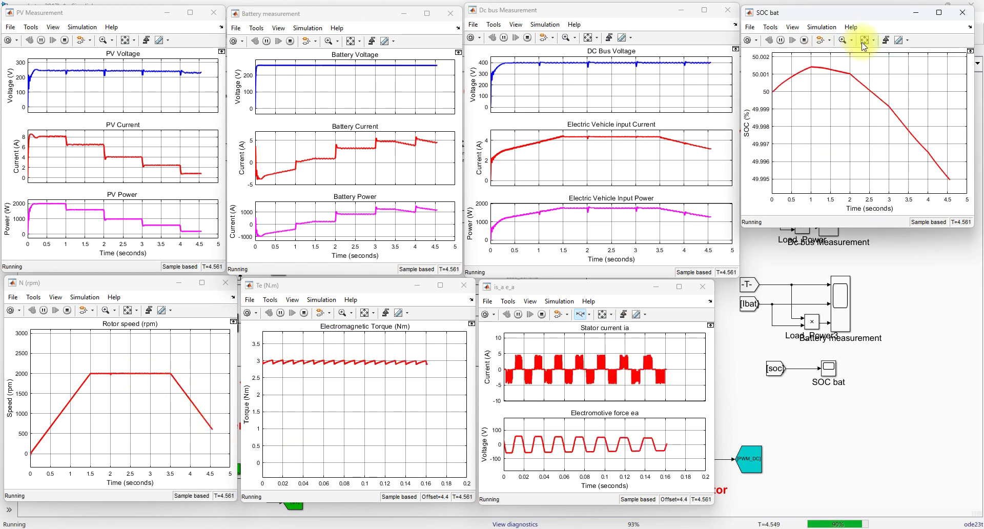